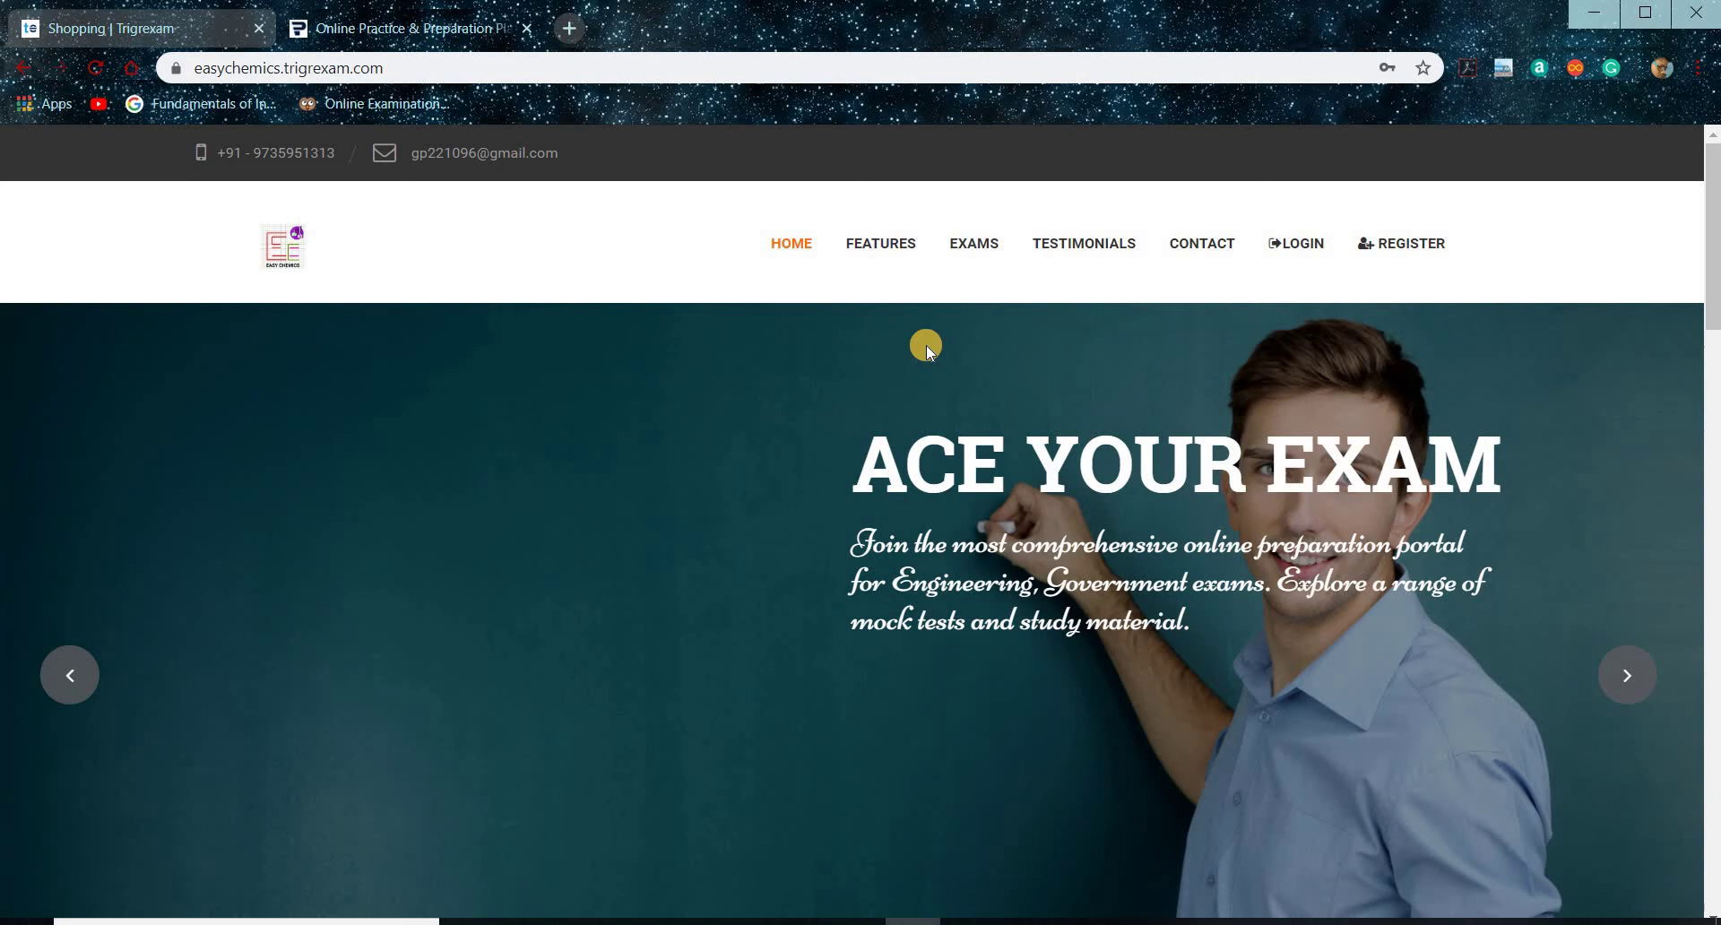
Scroll the Easy Chemics homepage down and back up to the top.
scroll(927, 346, down, 6)
scroll(928, 358, up, 5)
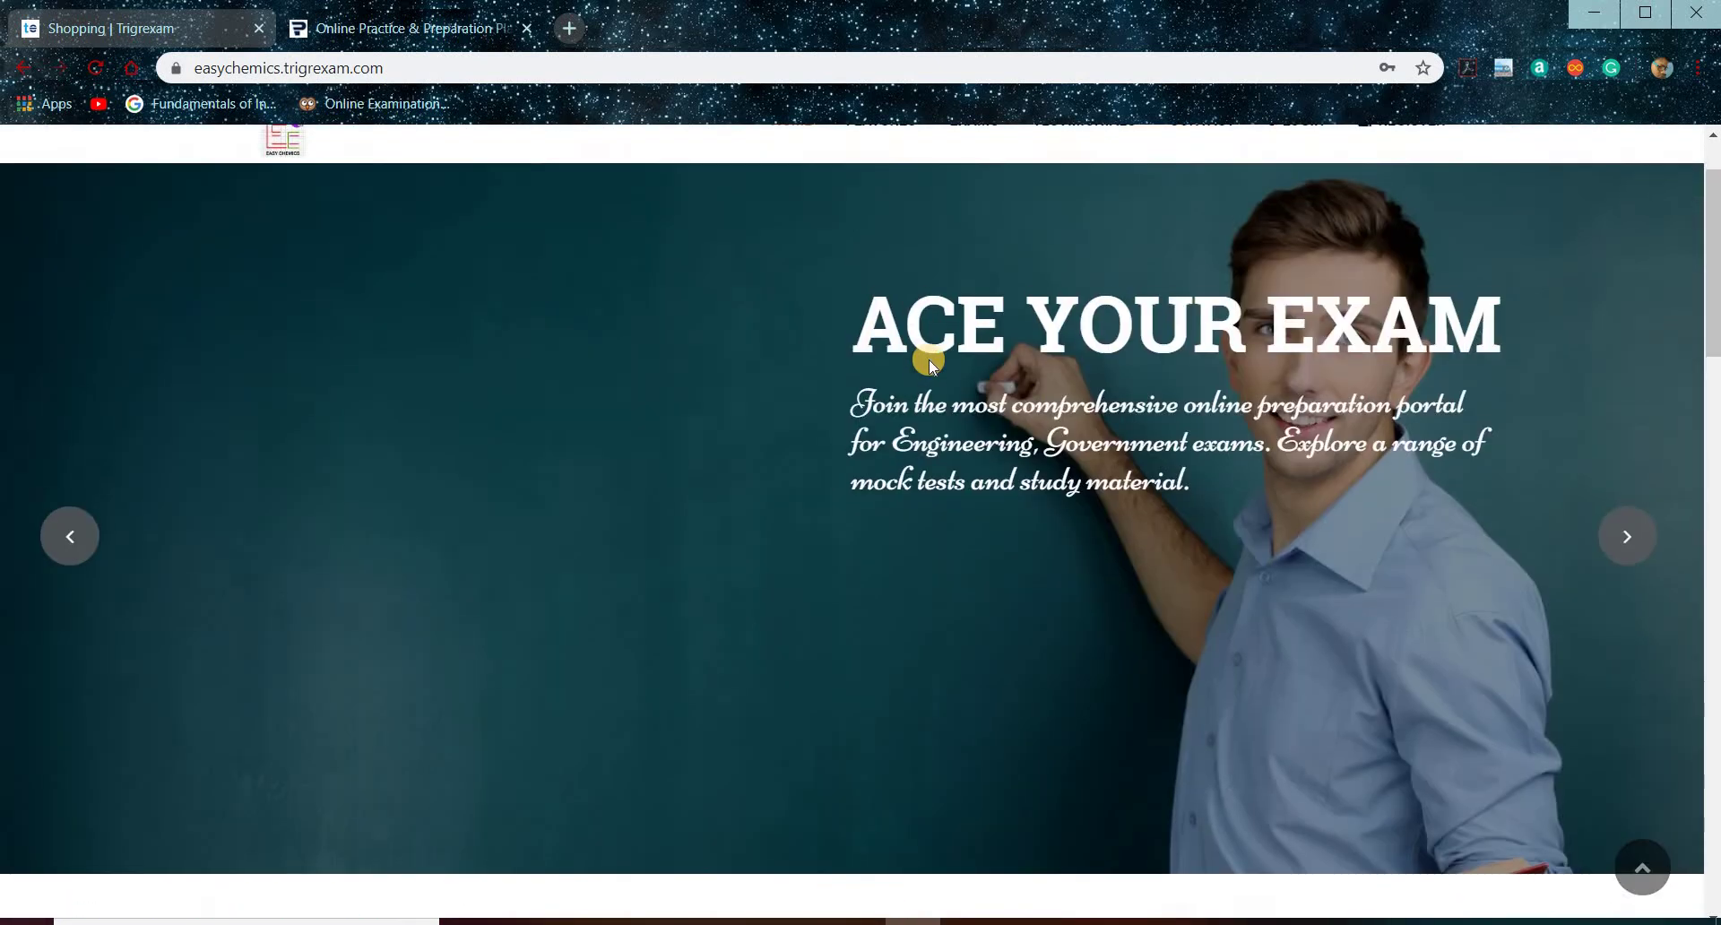
scroll(928, 359, up, 2)
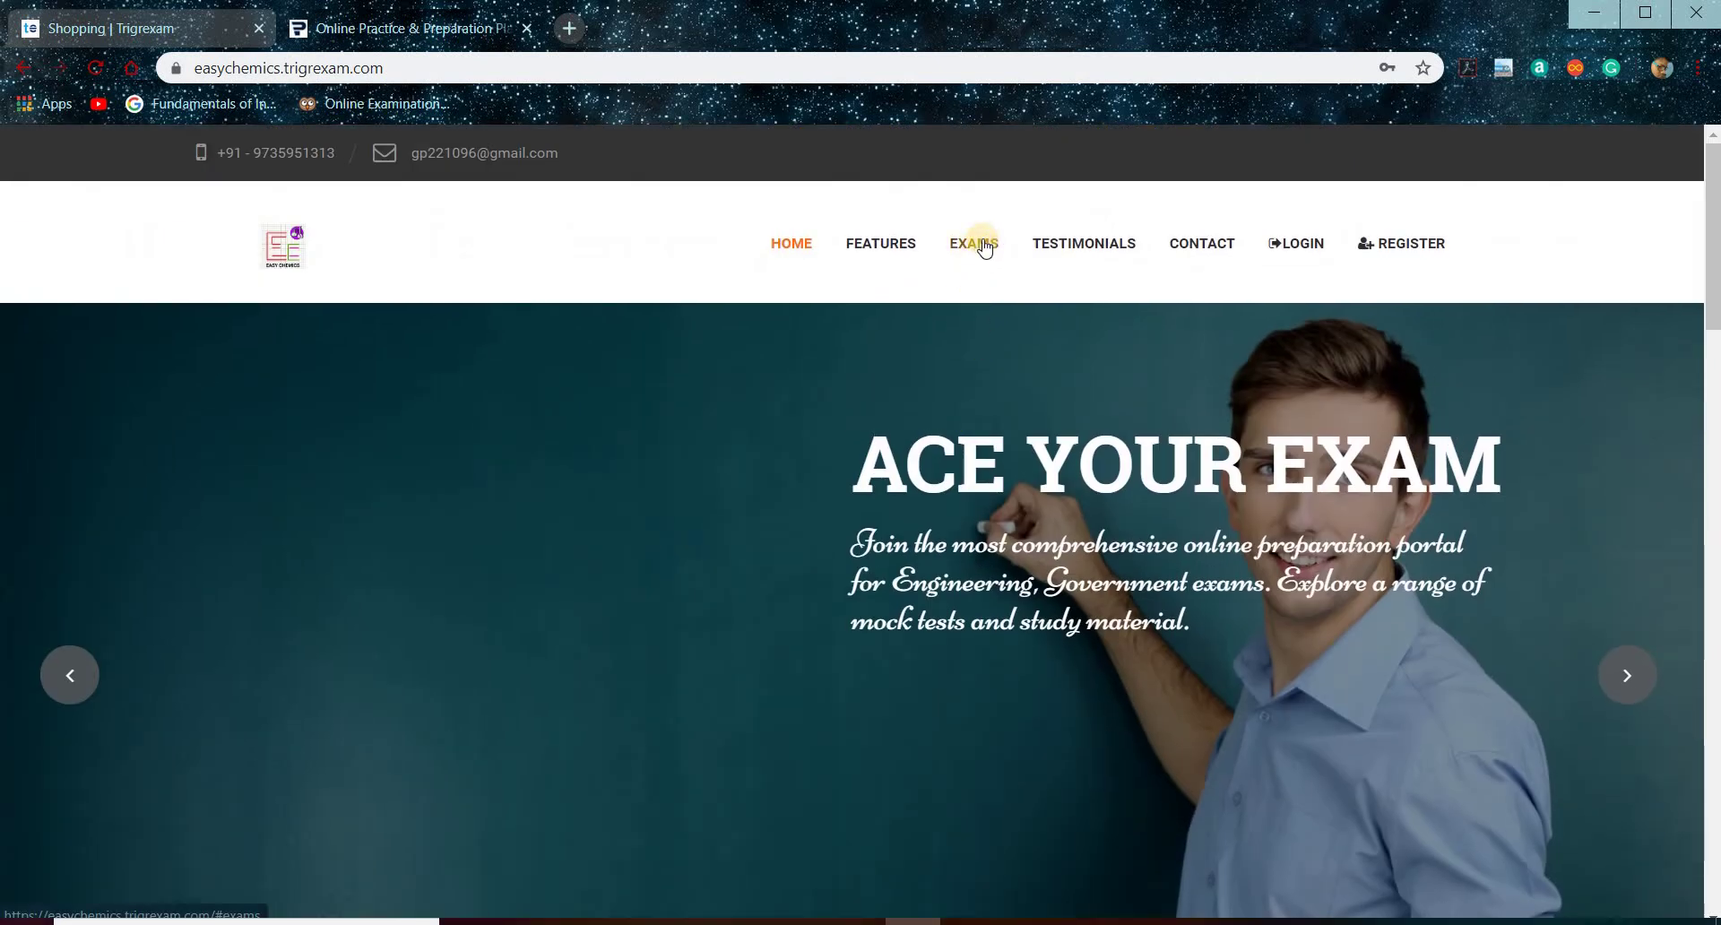
Go to the exams section and book the ₹600 IIT JAM Chemistry crash mock test series.
click(969, 249)
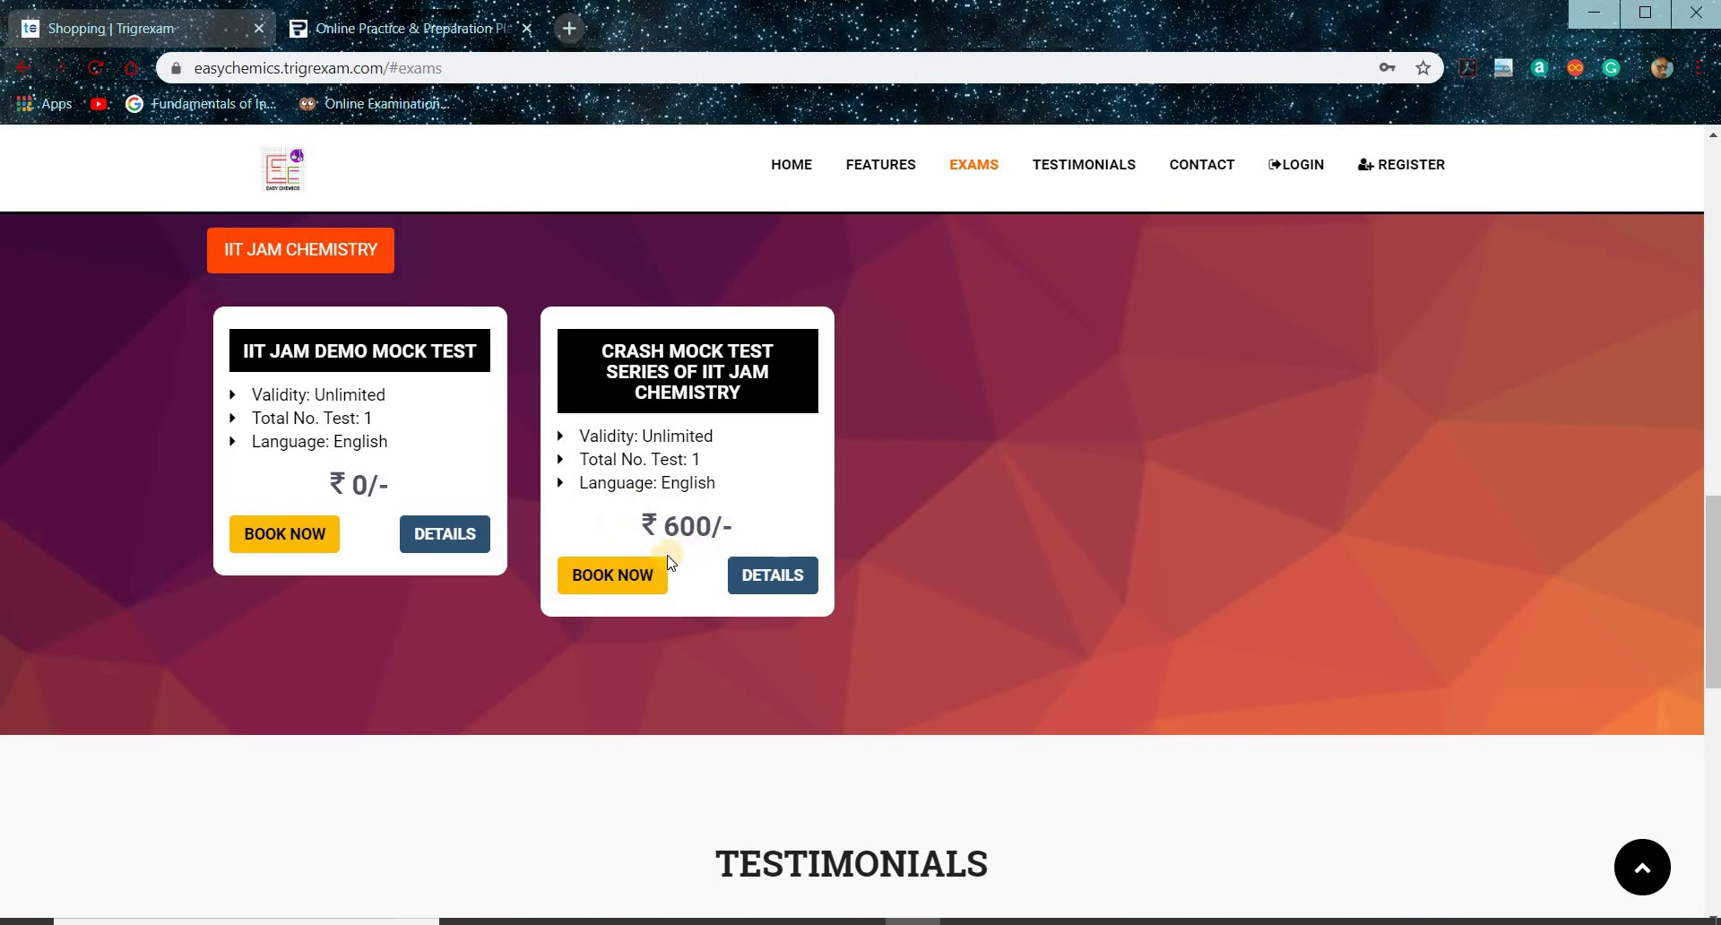
click(614, 590)
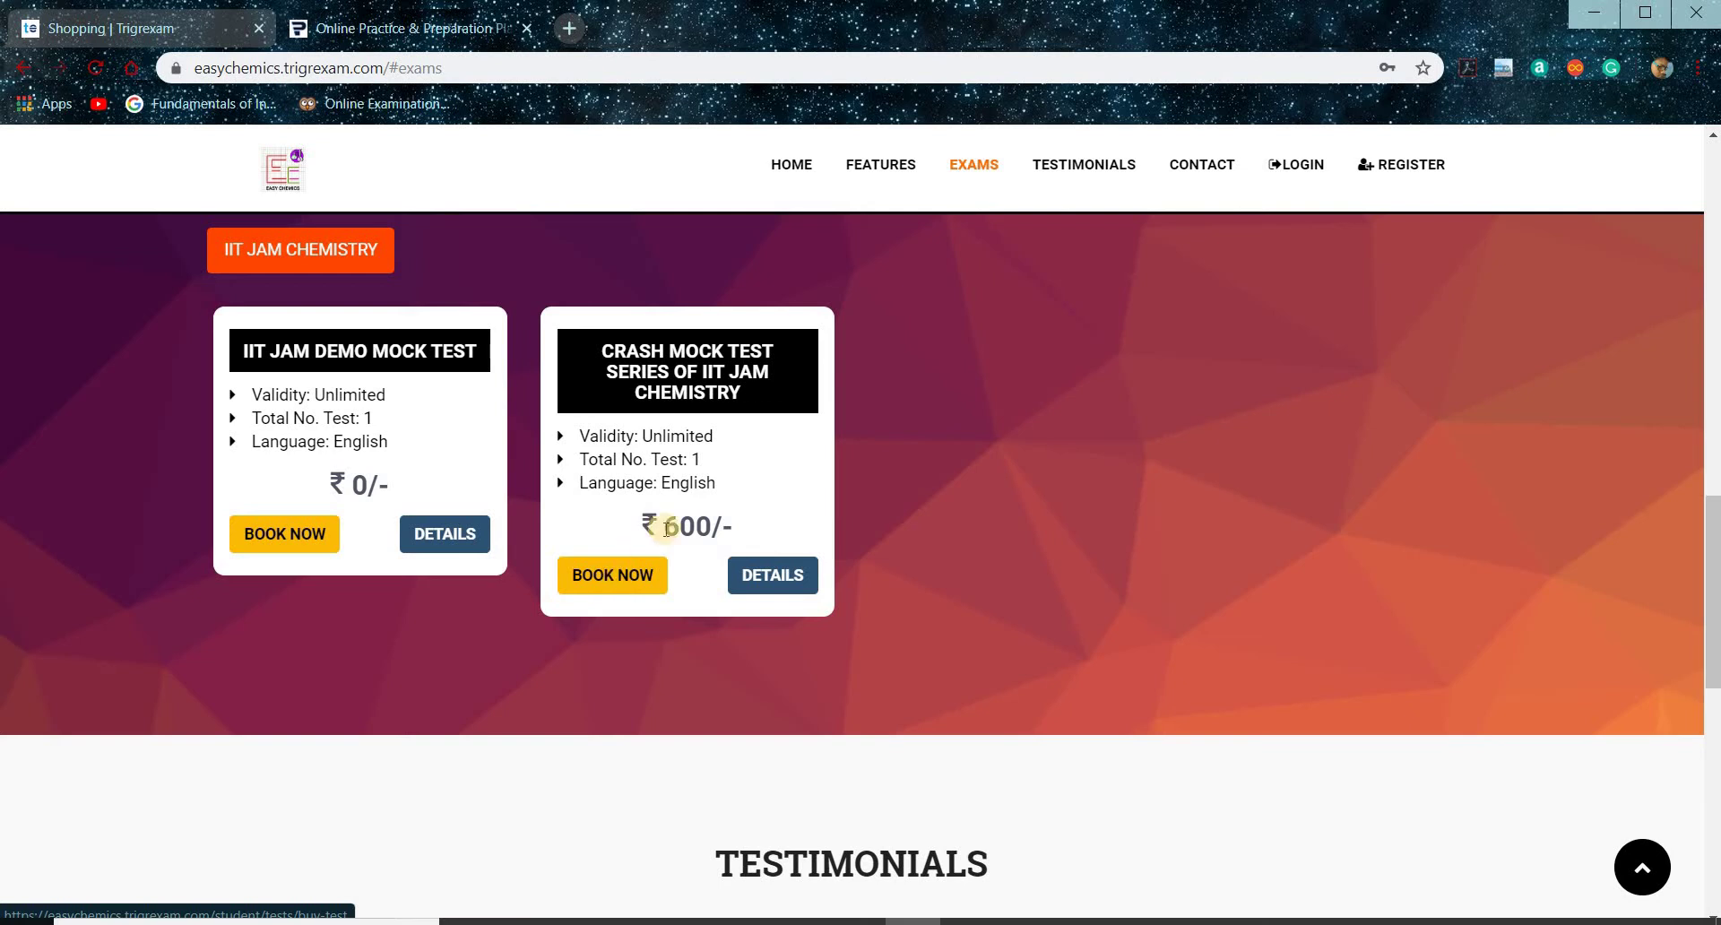
click(616, 574)
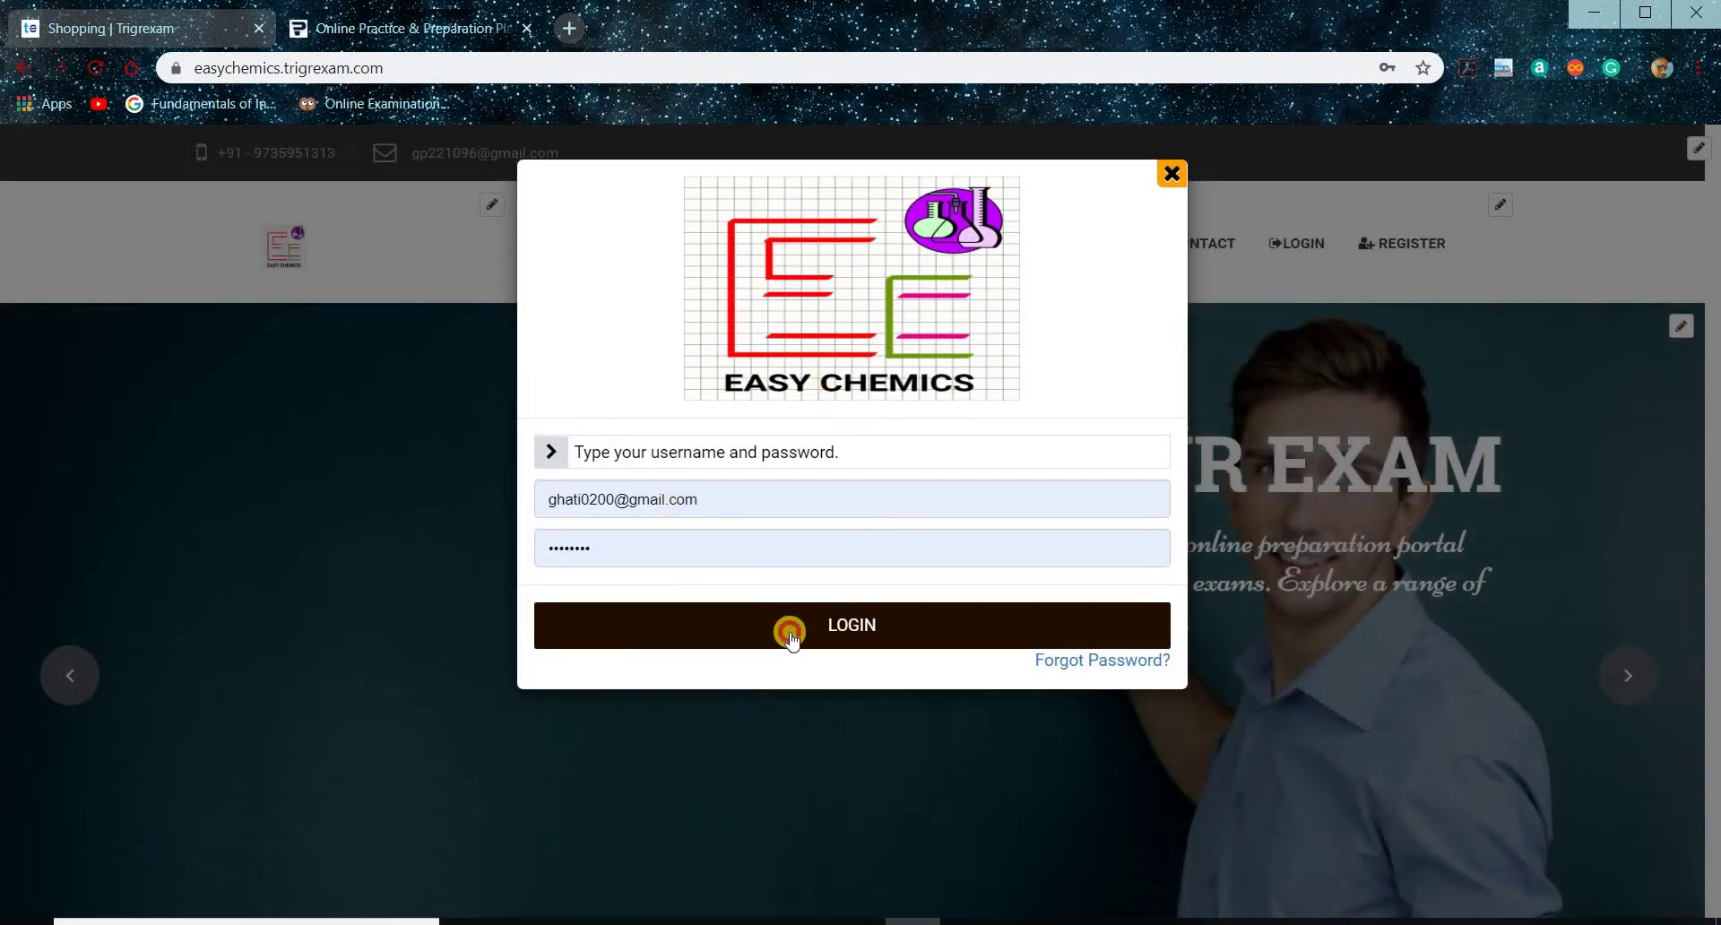
Log in to the student account with the pre-filled credentials.
click(791, 635)
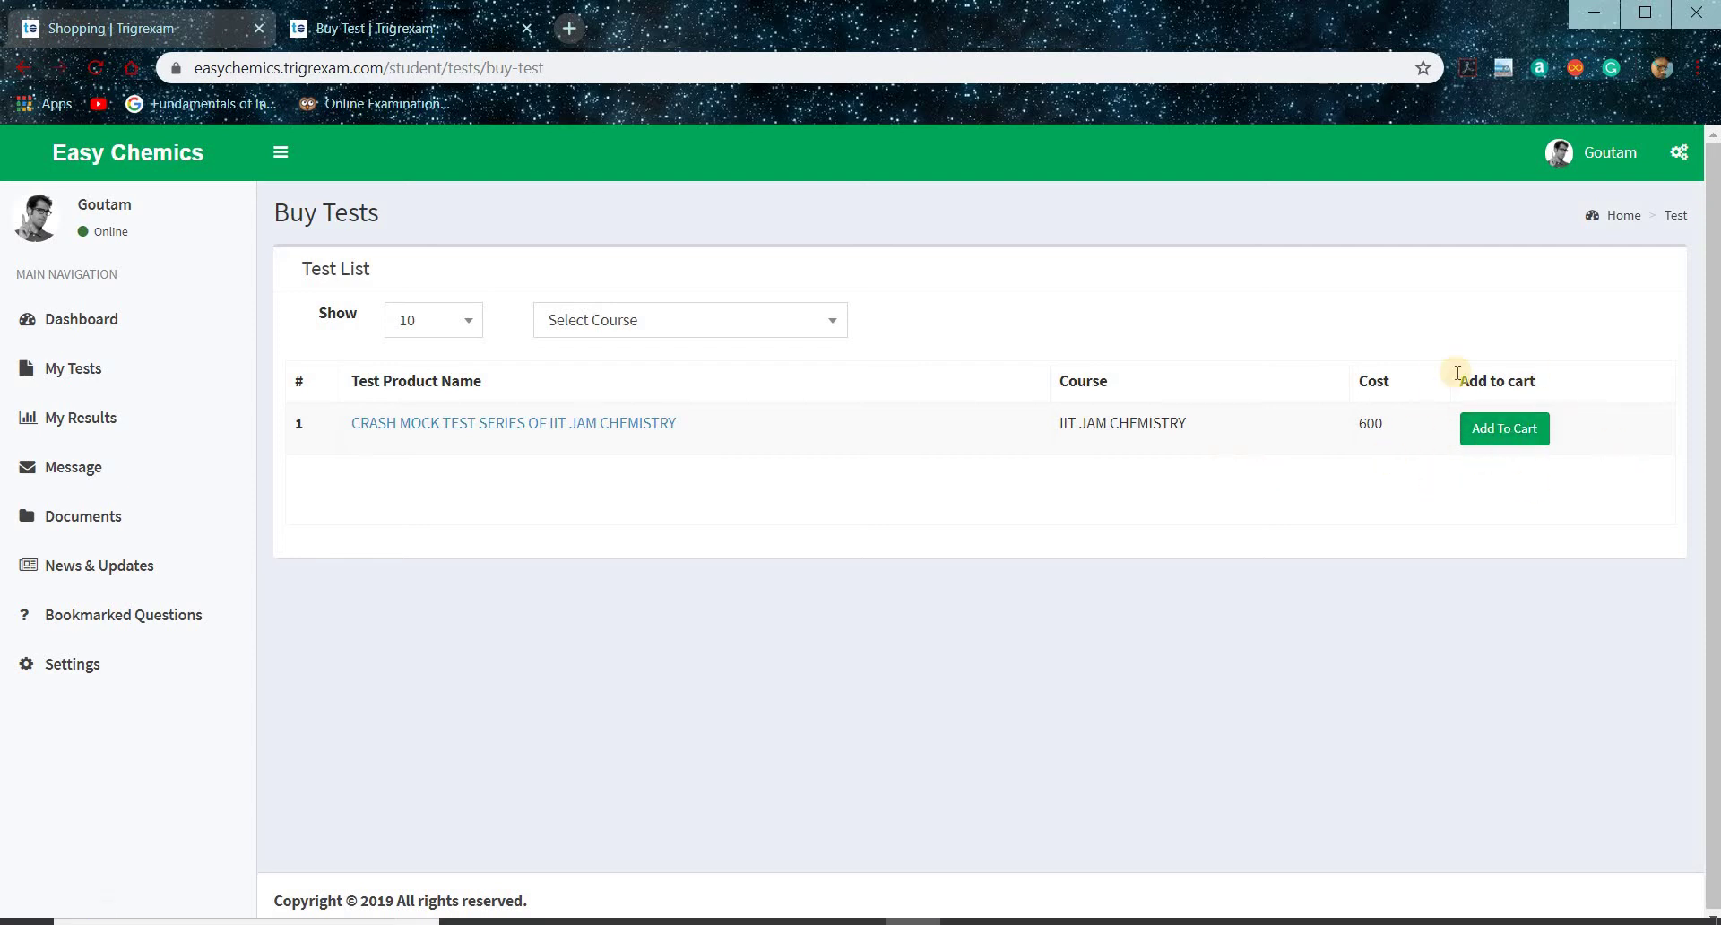
Via Dashboard, My Tests and Buy Test, add the crash mock test series to the cart.
click(134, 320)
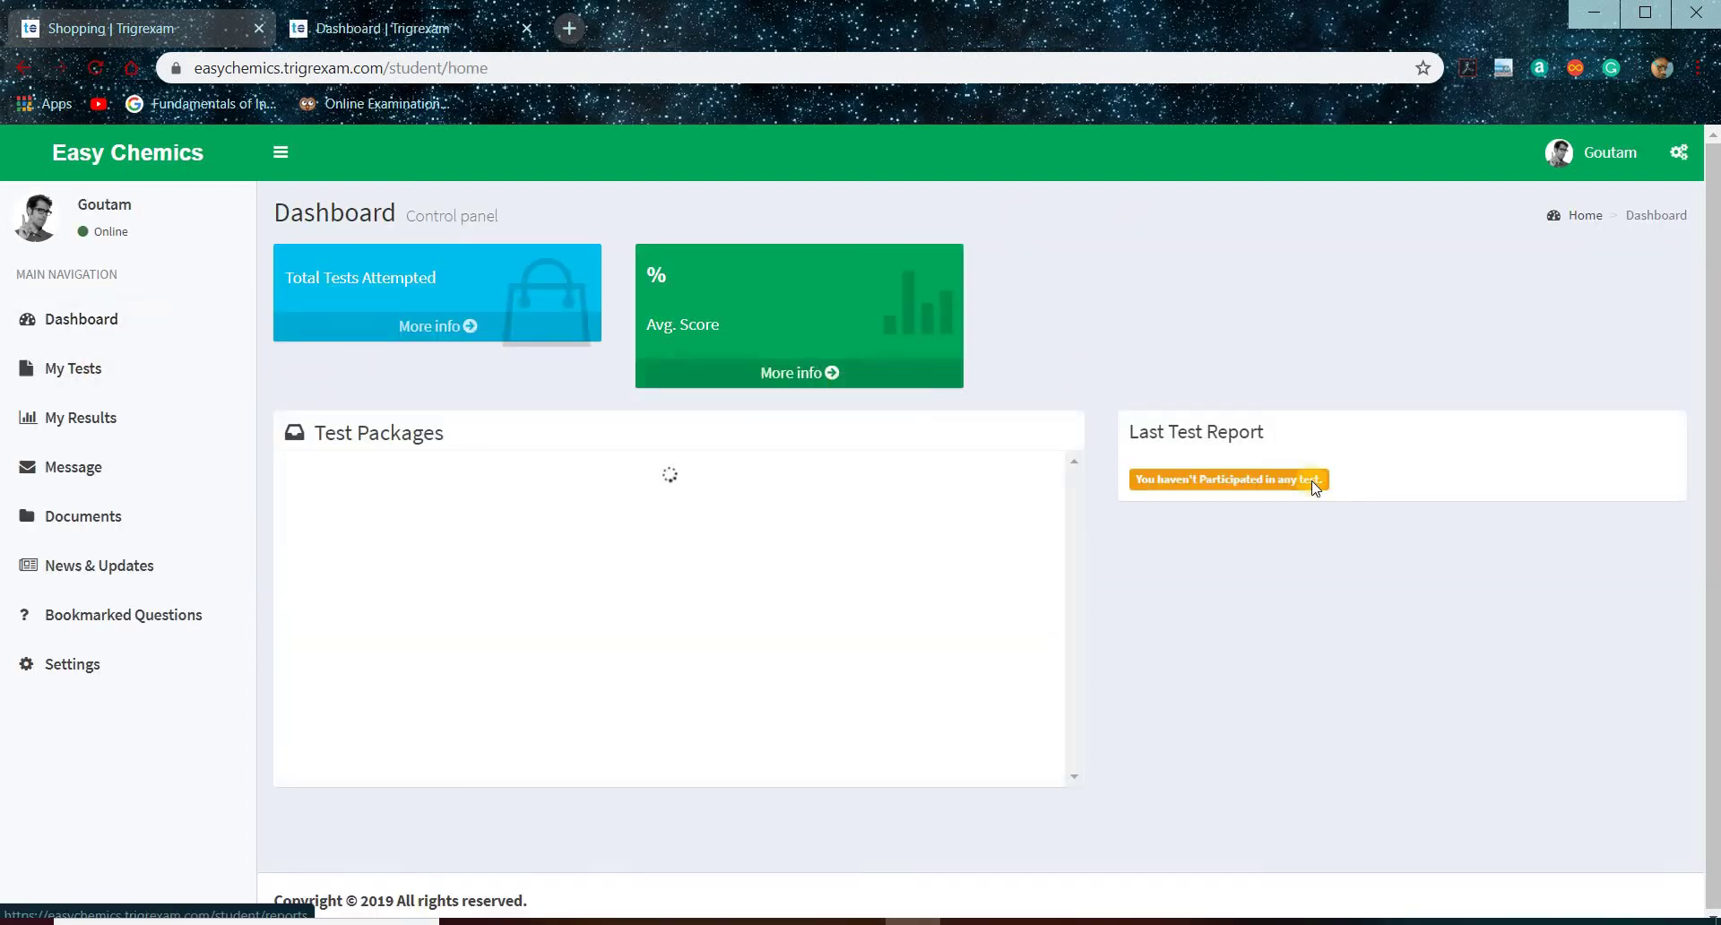
click(116, 378)
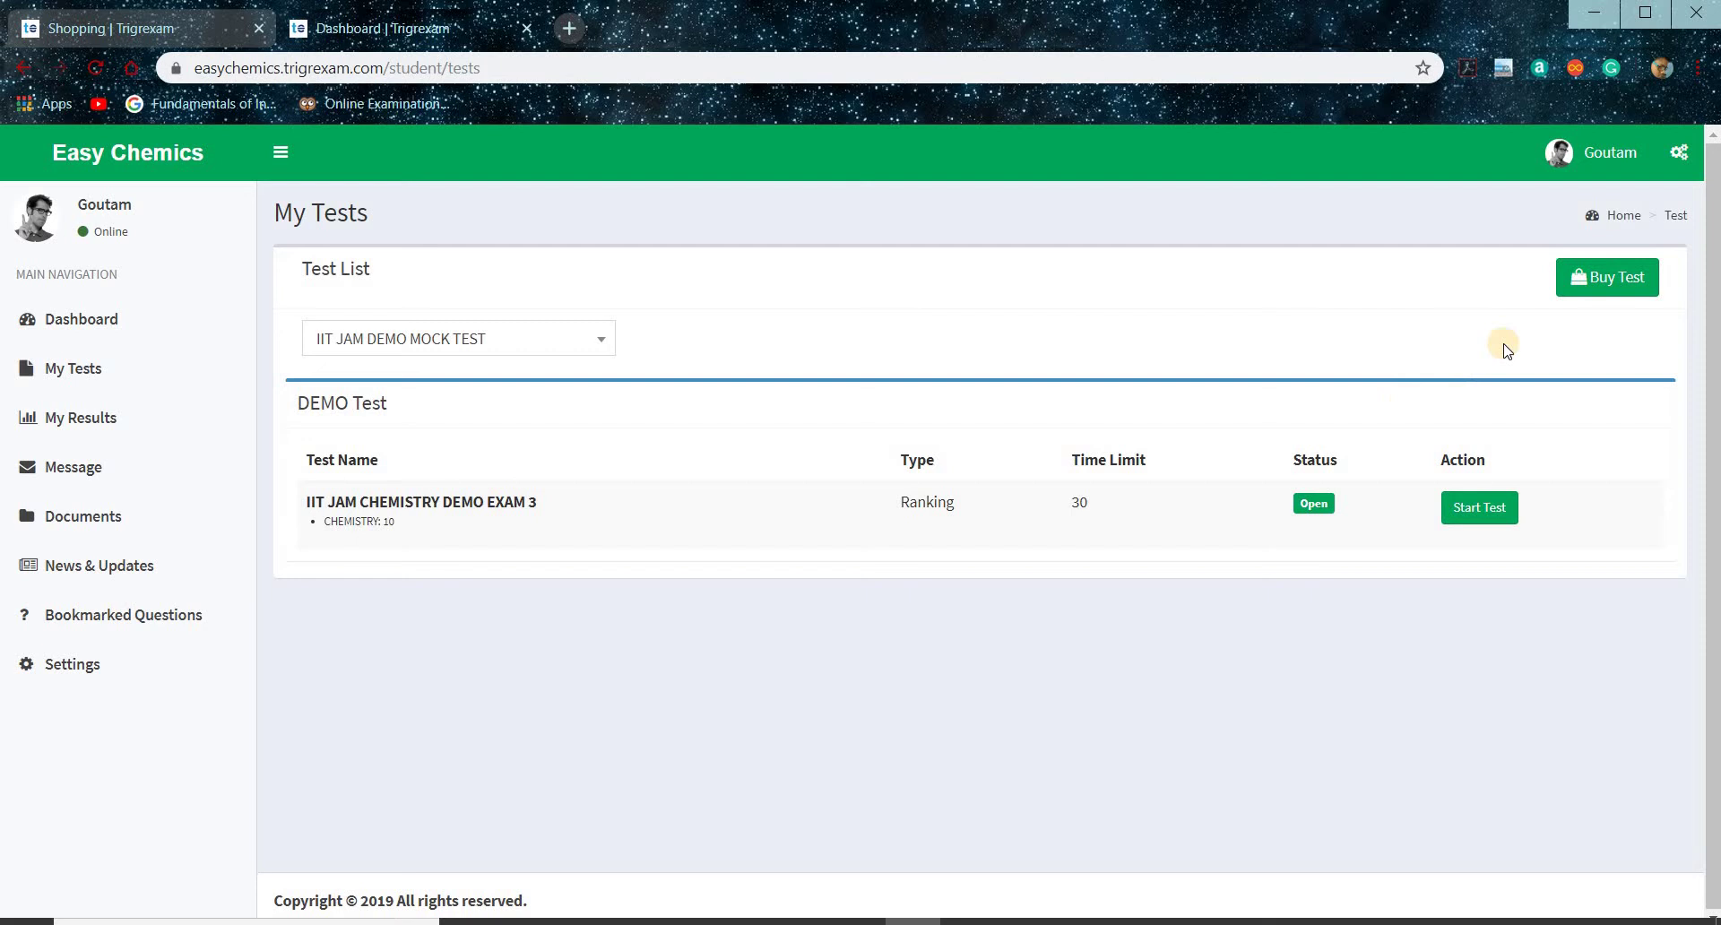
click(1603, 279)
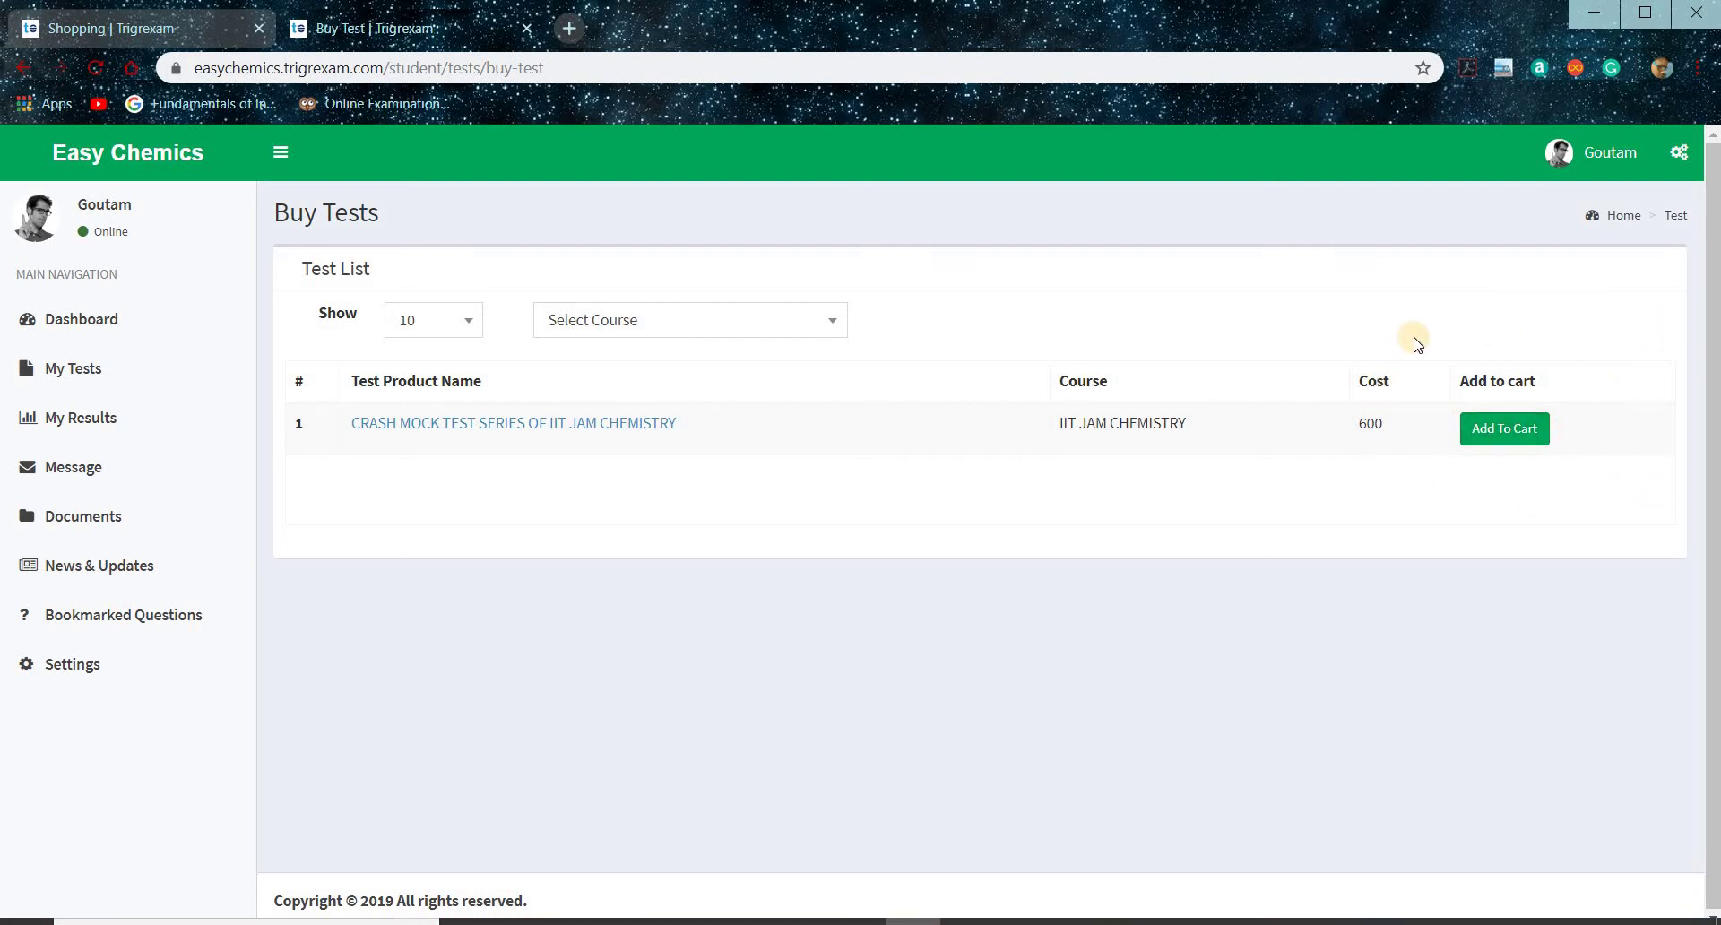
click(1487, 428)
Check out the cart holding the ₹612 crash mock series order.
click(1594, 280)
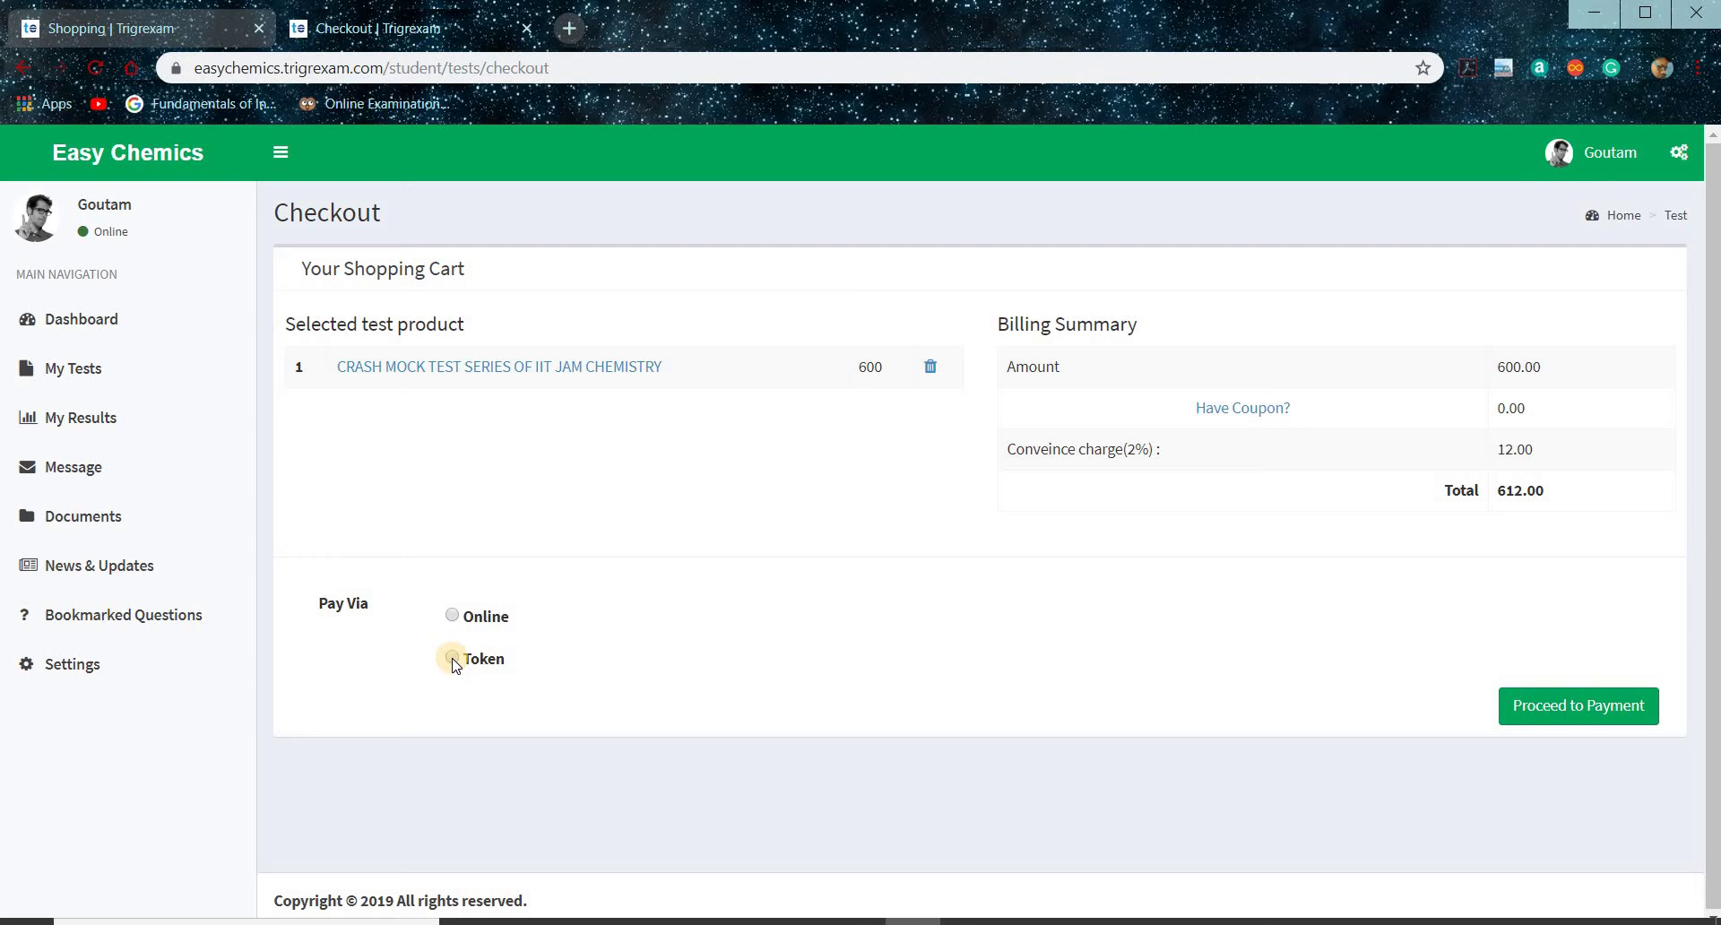
Choose Token payment, paste the token code into its field, and submit the payment.
click(454, 661)
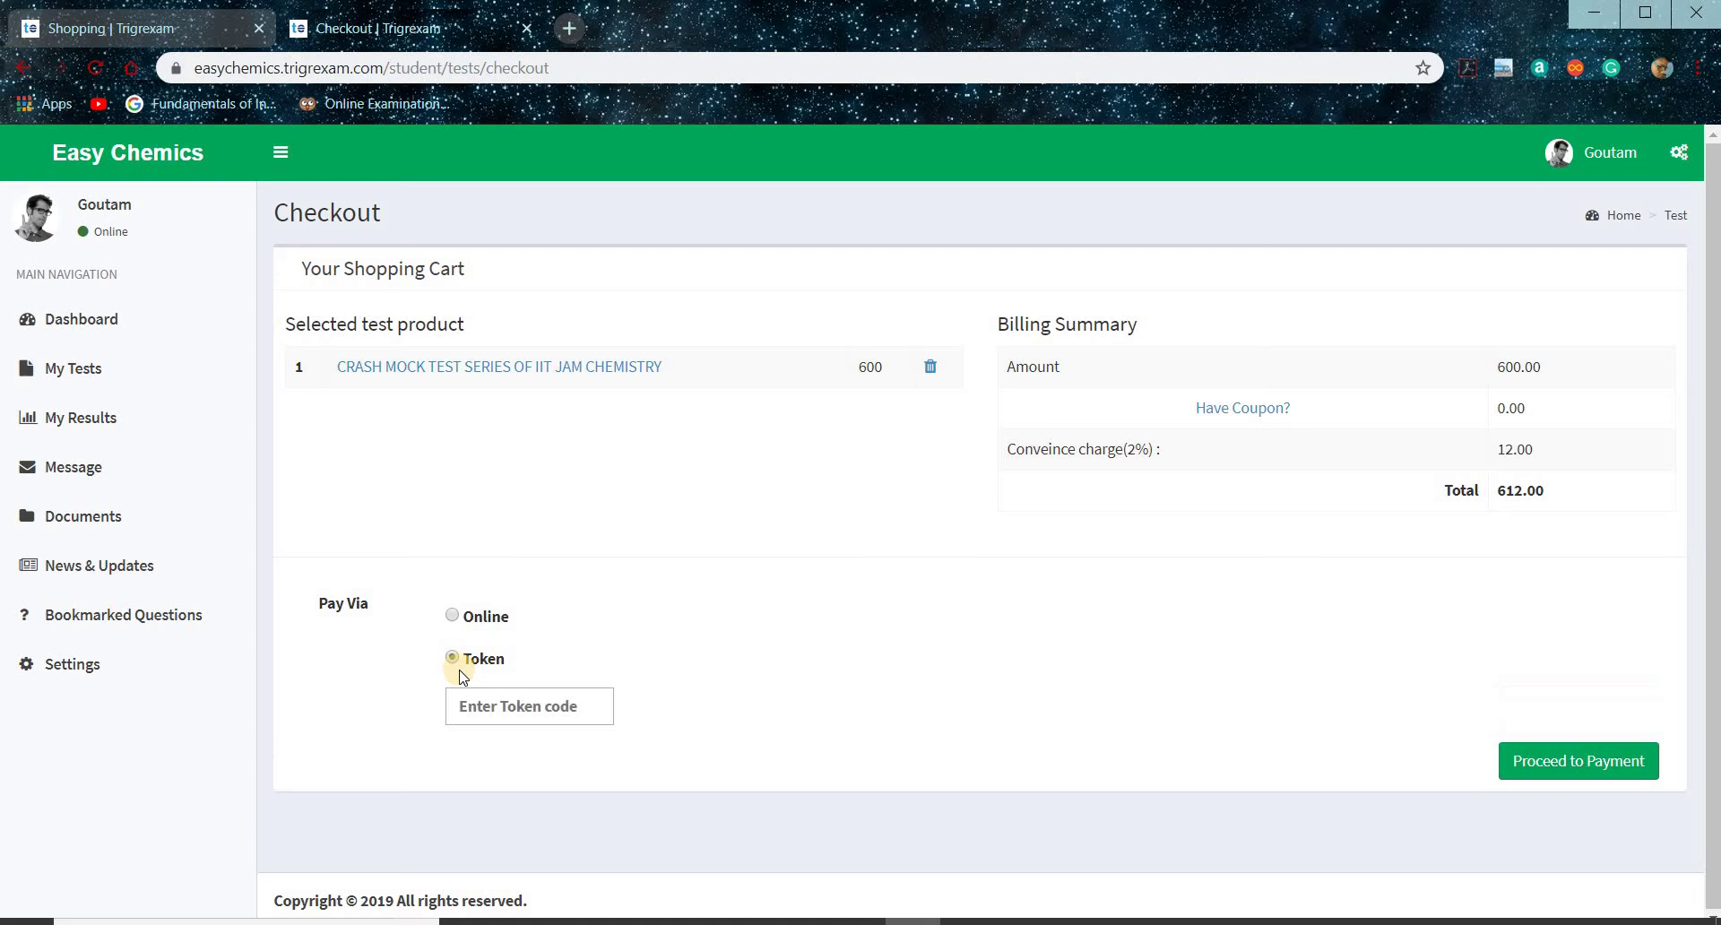
right_click(491, 703)
click(573, 543)
click(1528, 760)
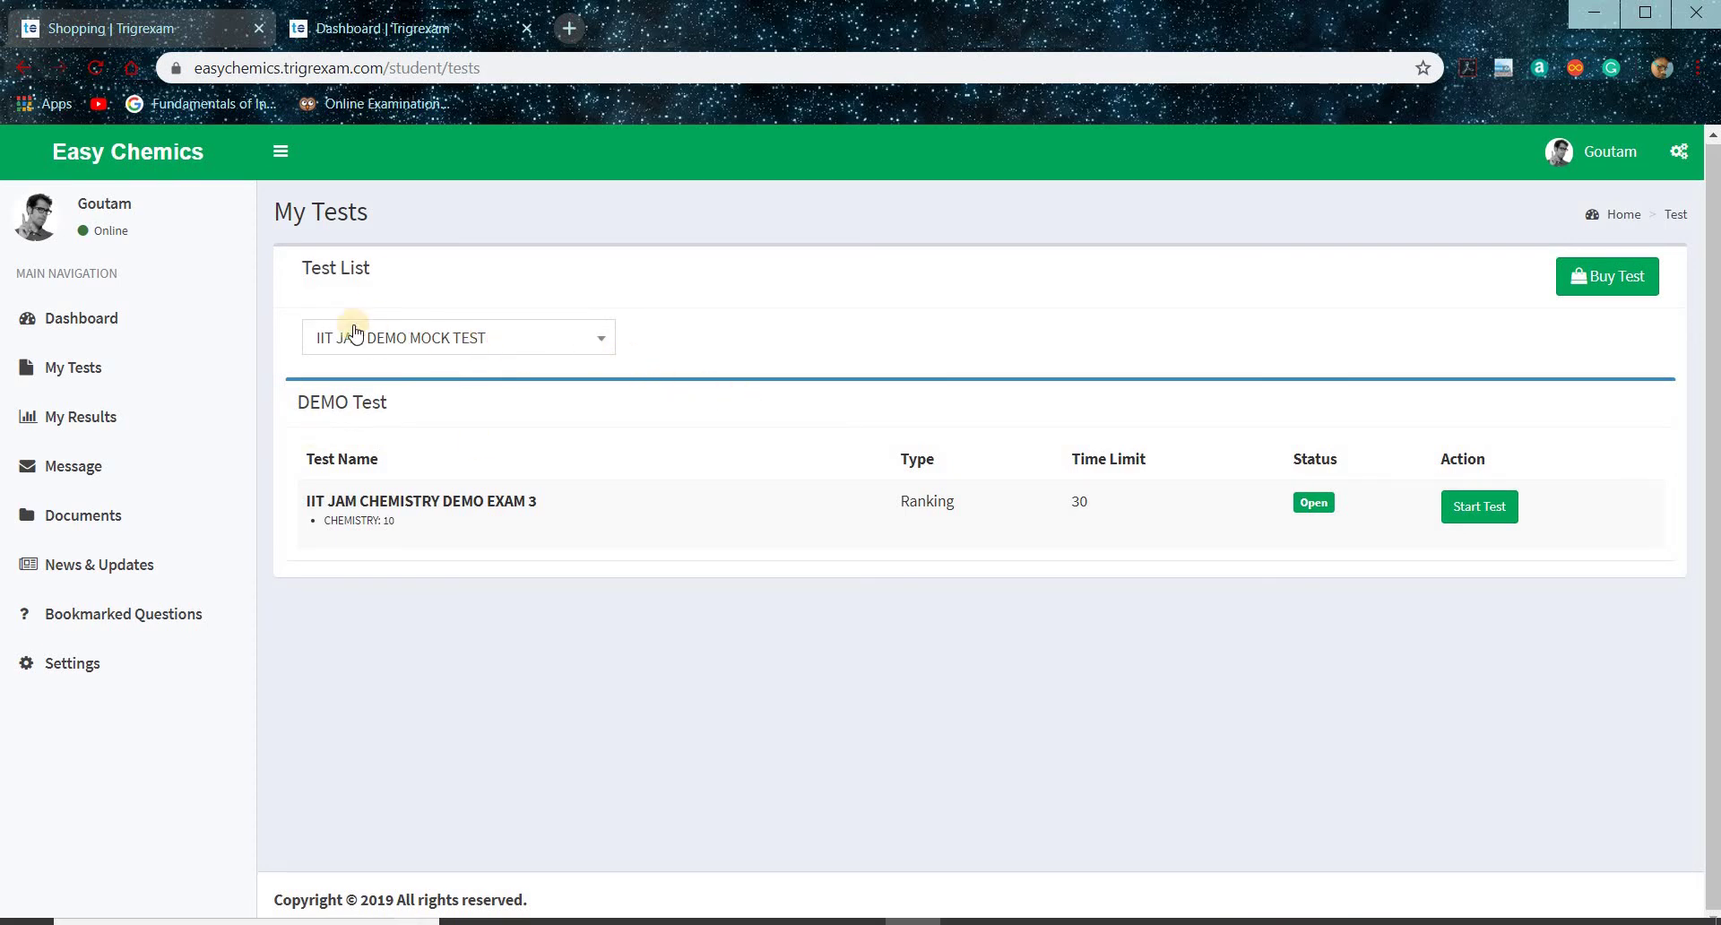
View the crash series package details, then switch My Tests between the crash and demo series.
click(159, 328)
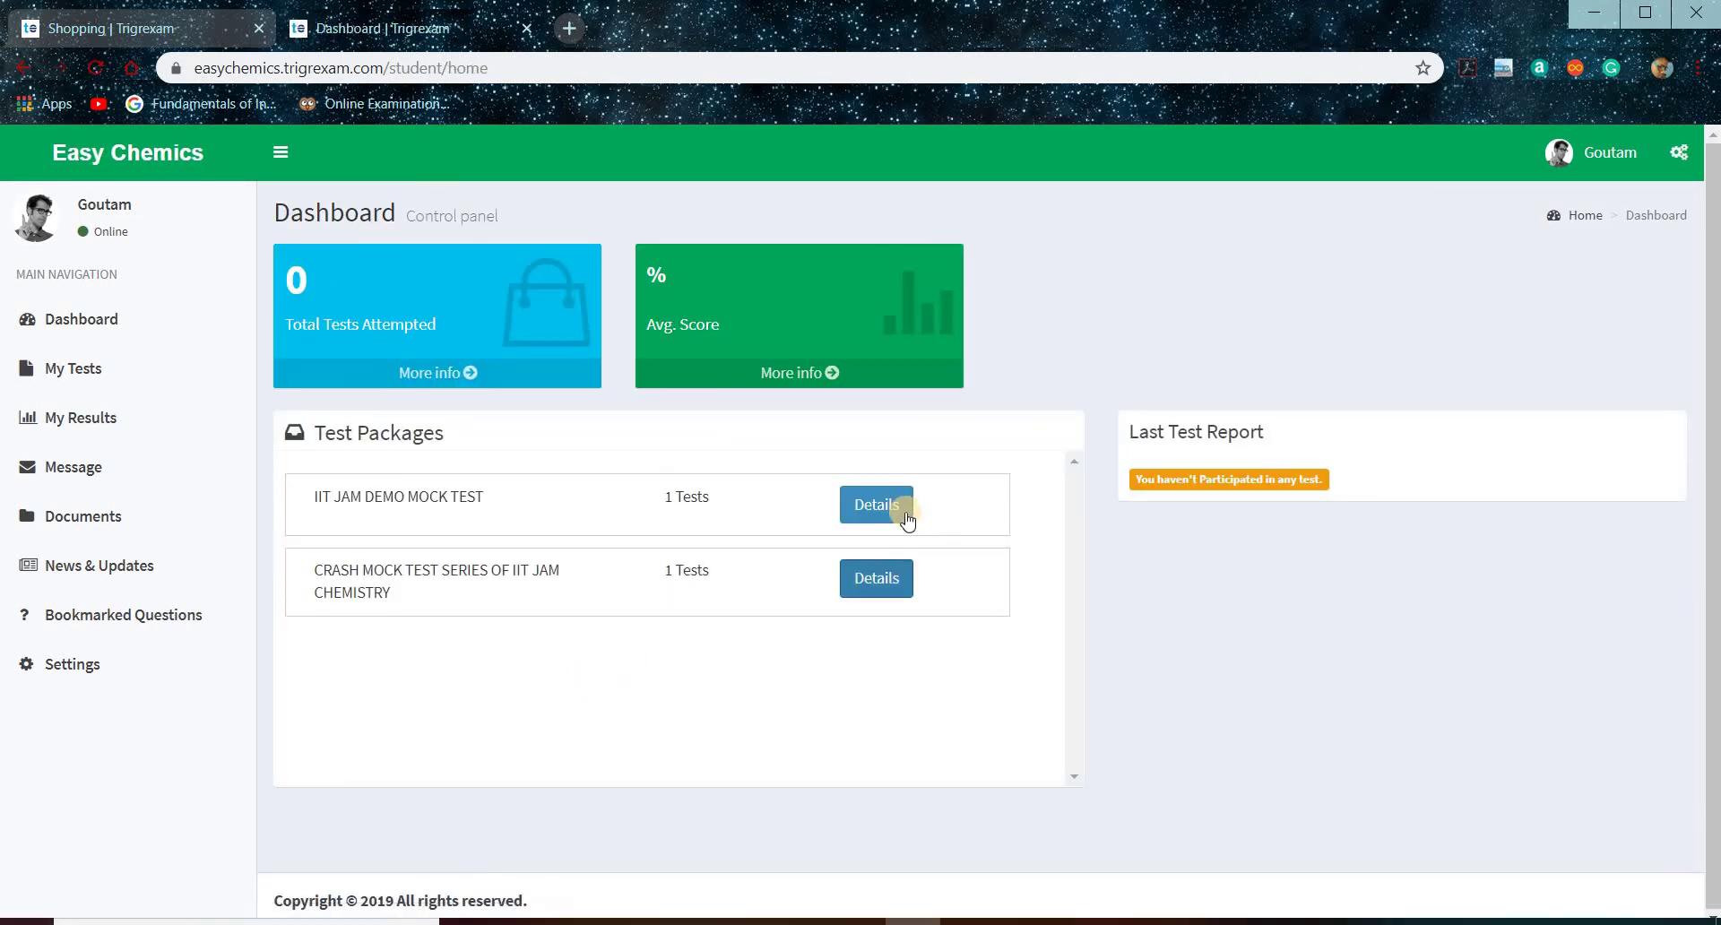
click(866, 578)
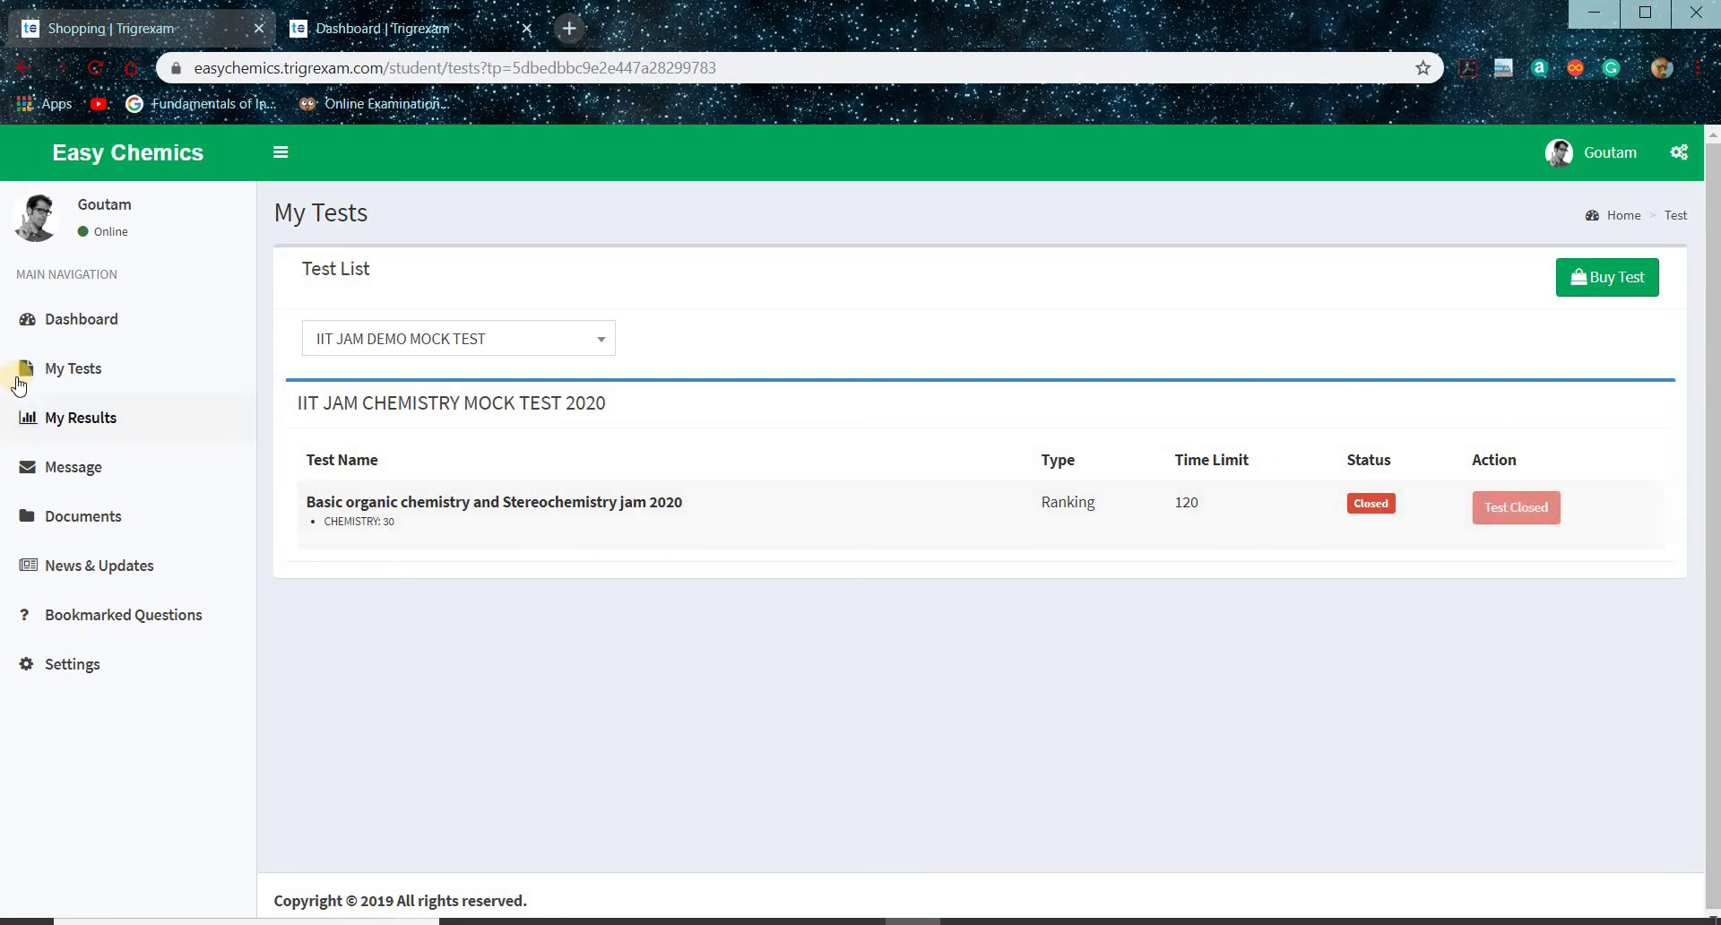
click(103, 374)
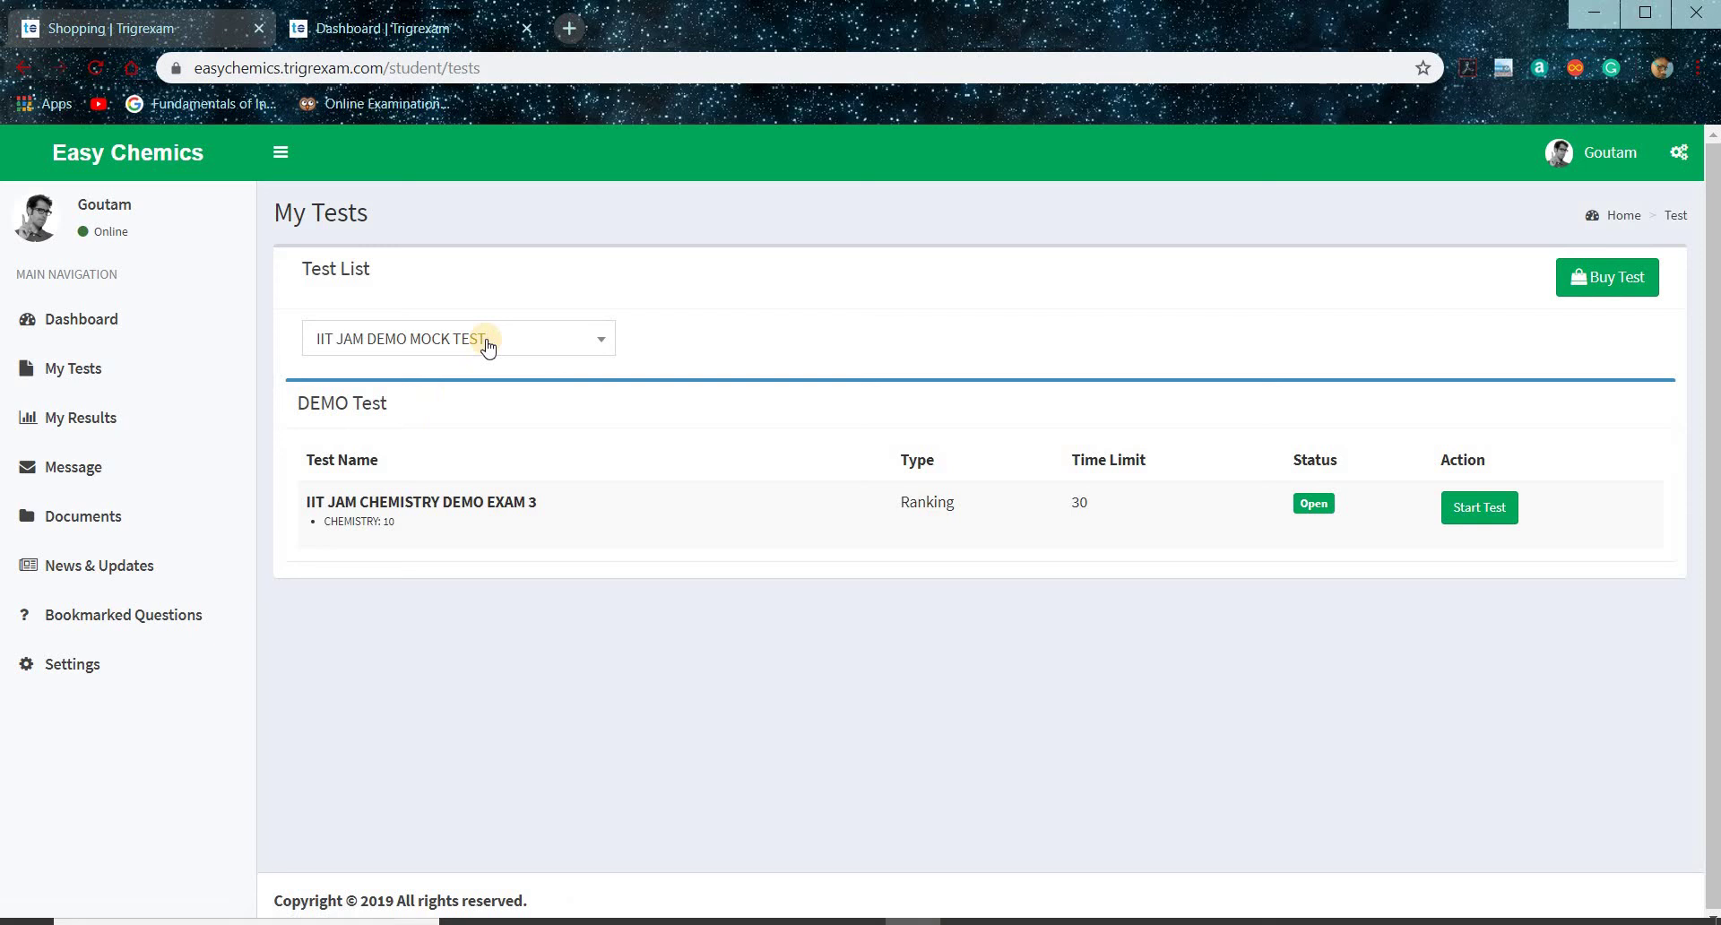
click(488, 338)
click(470, 452)
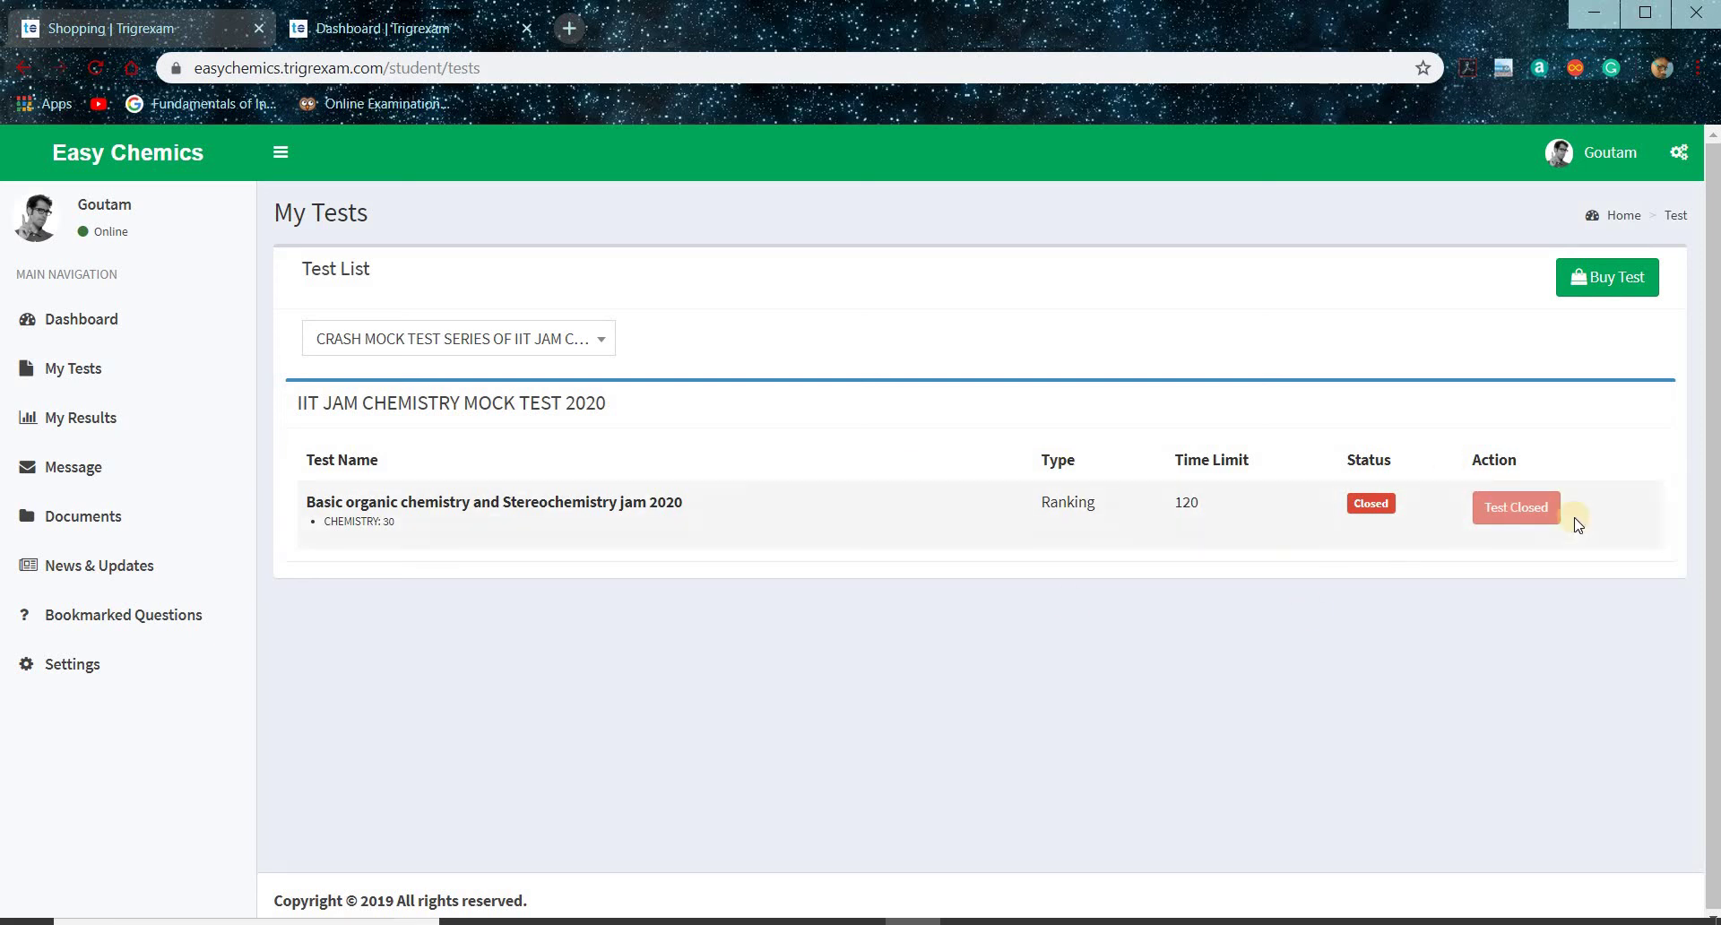
click(452, 339)
click(439, 416)
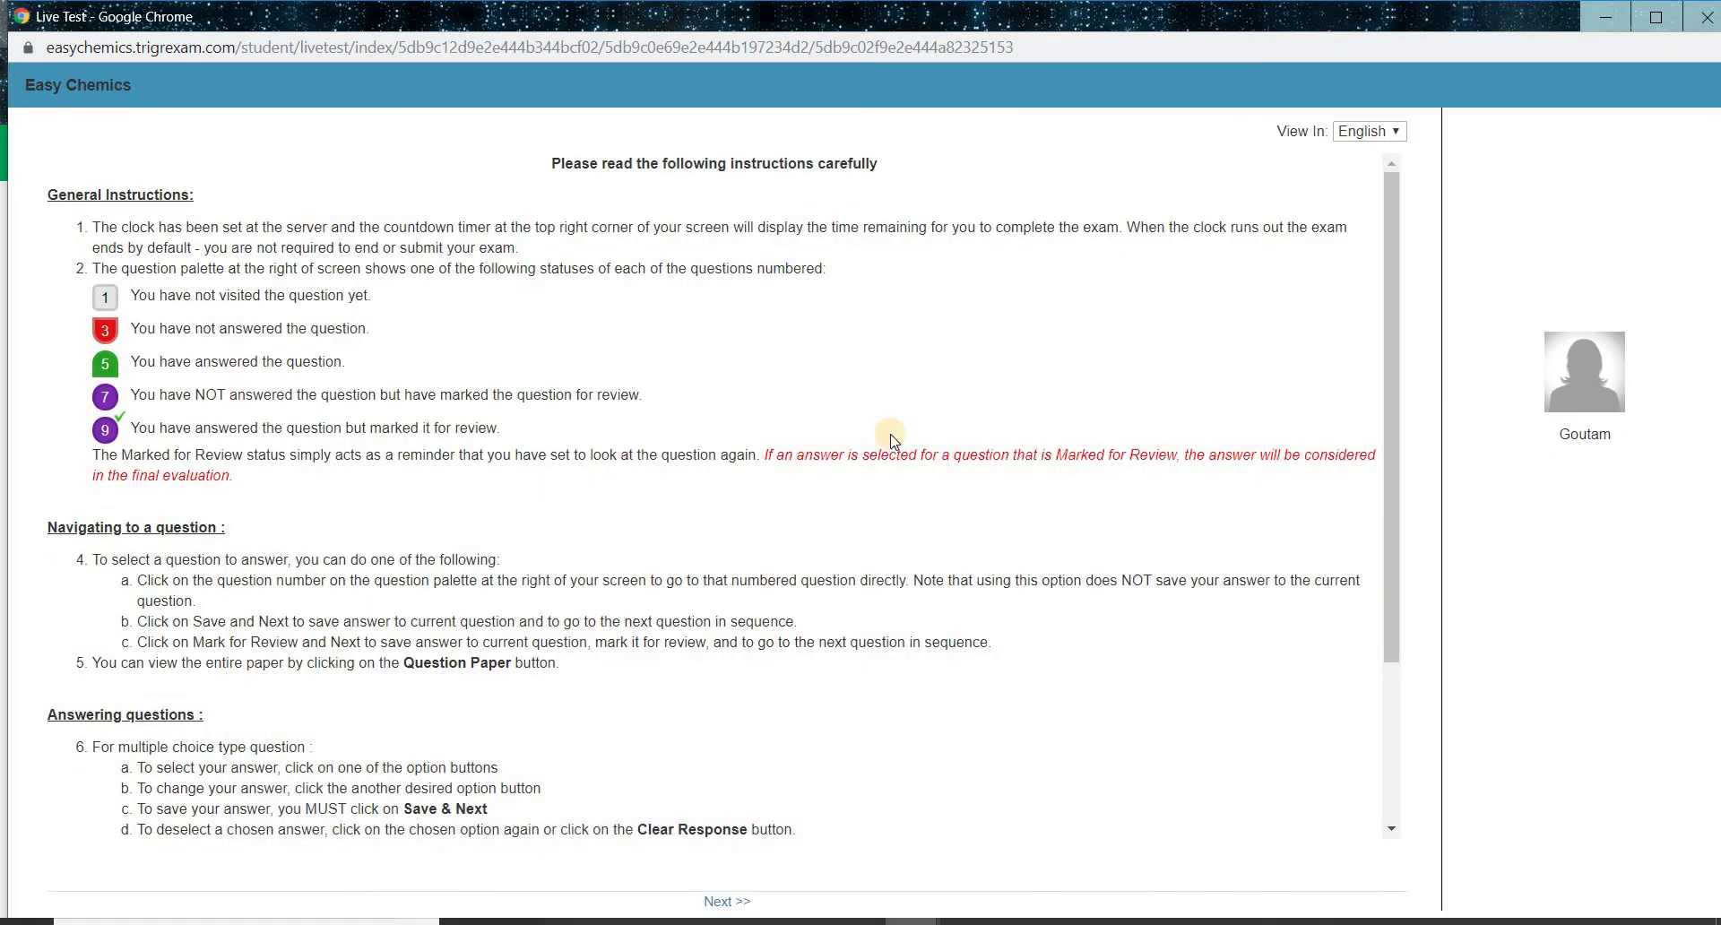
Dismiss the Test Expired alert, retry the demo exam, and acknowledge the expiry notice again.
click(1073, 180)
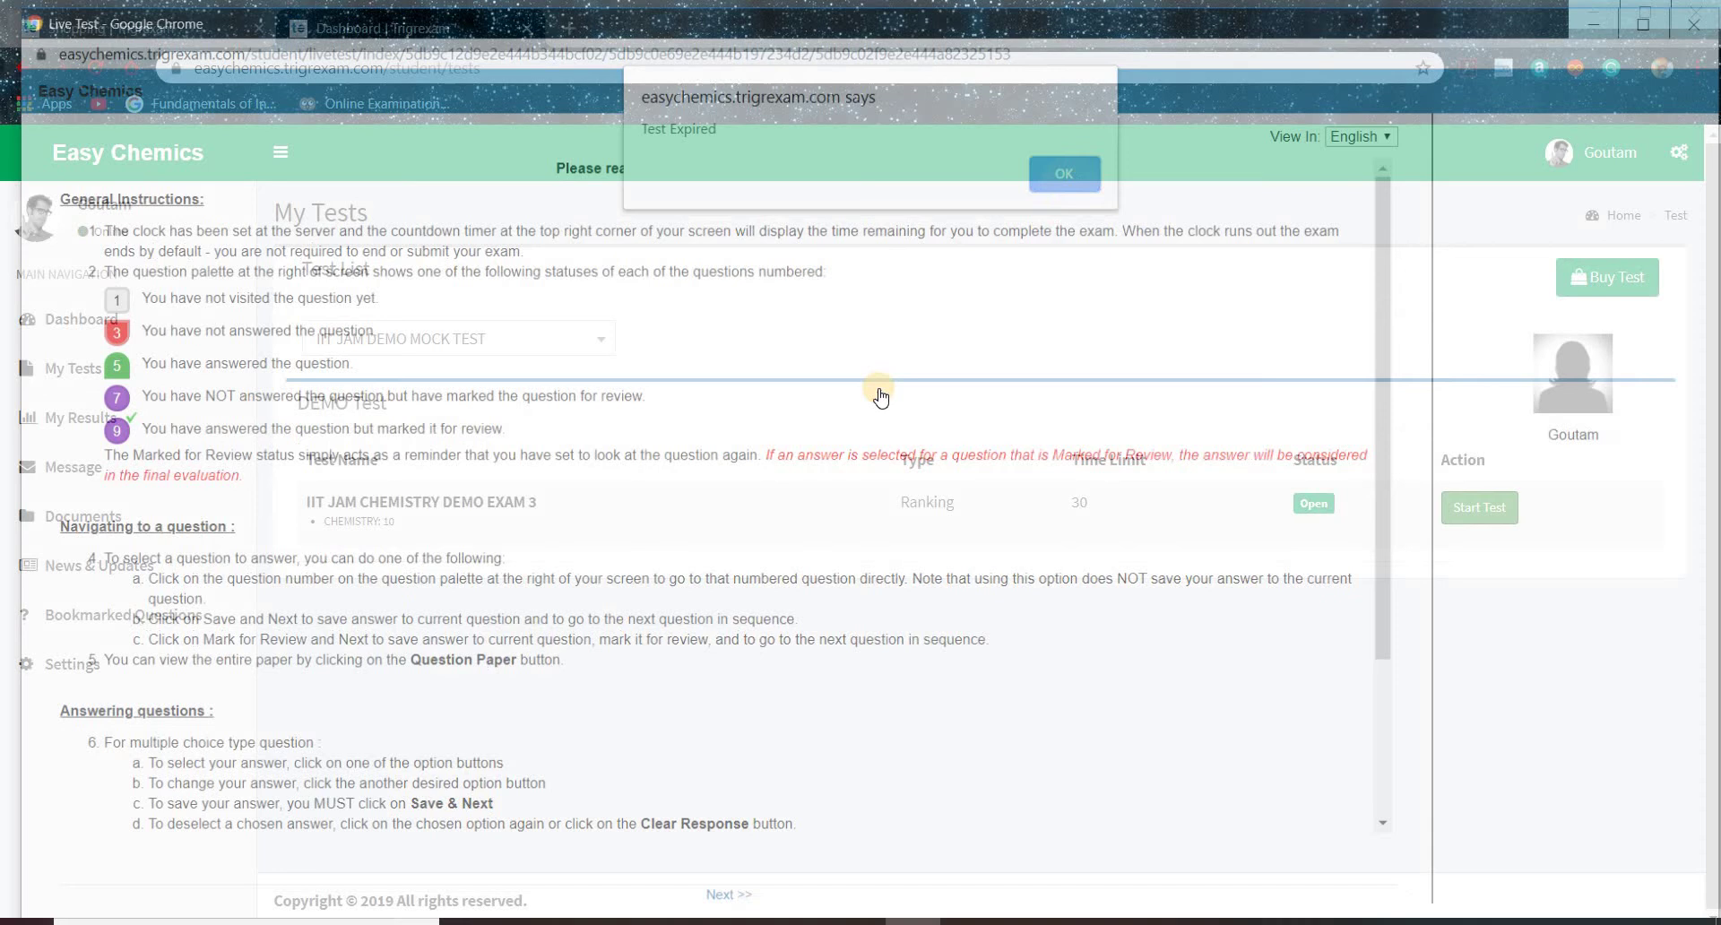
click(1476, 504)
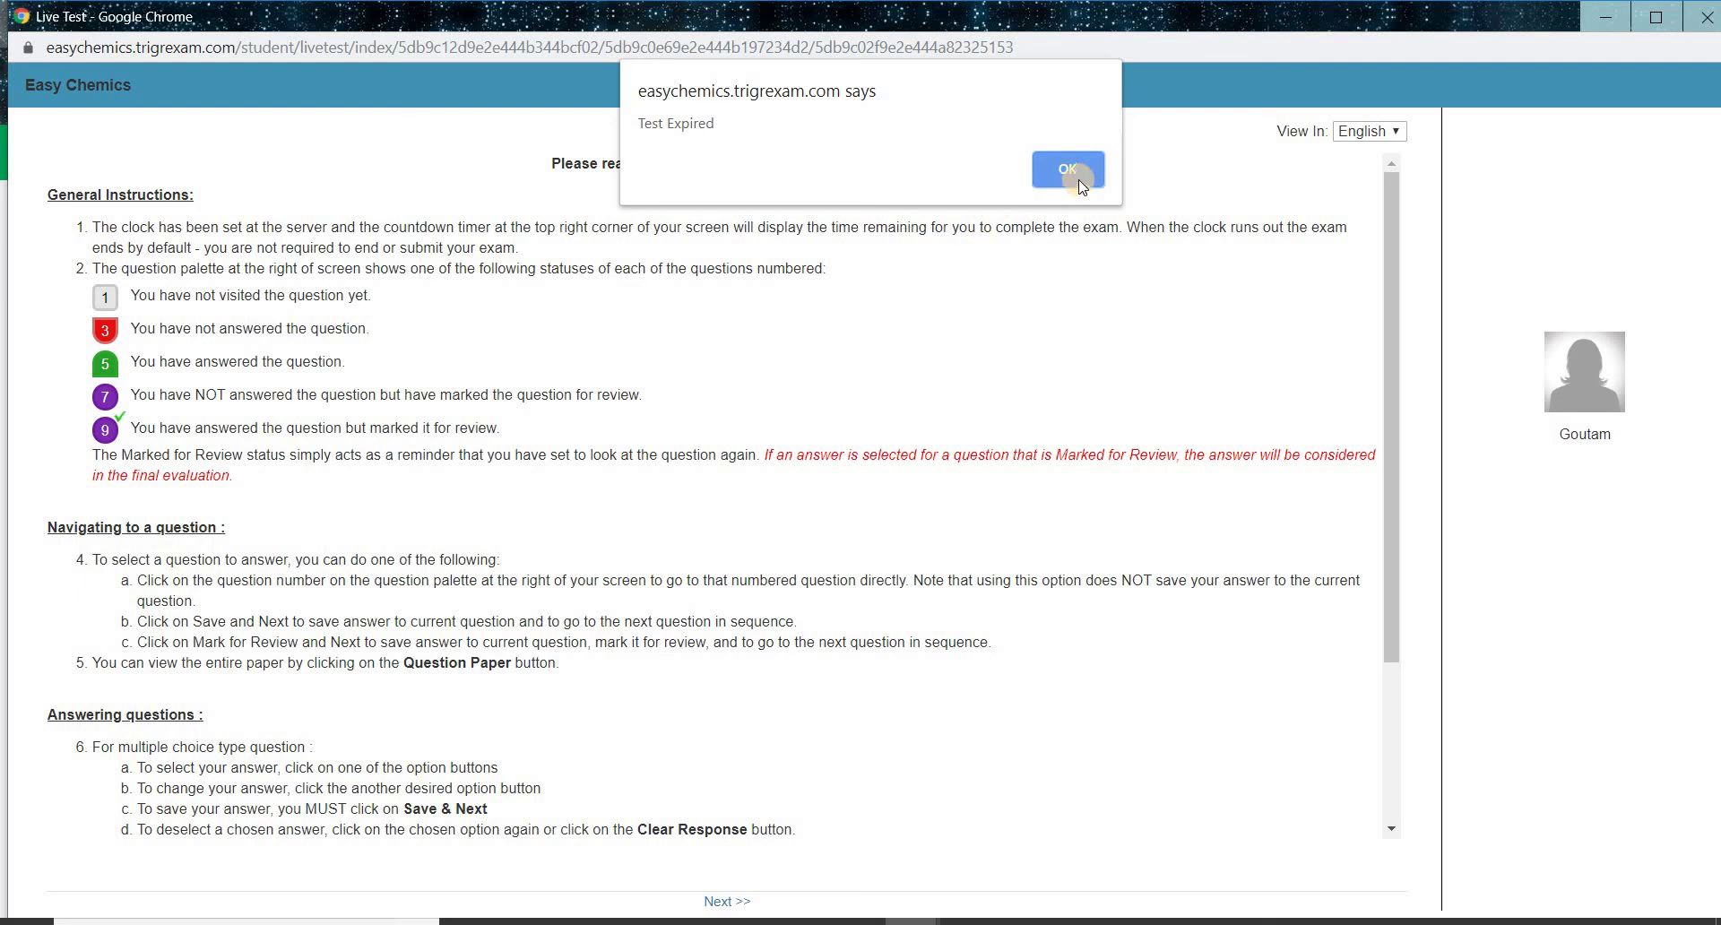
click(716, 900)
click(1065, 172)
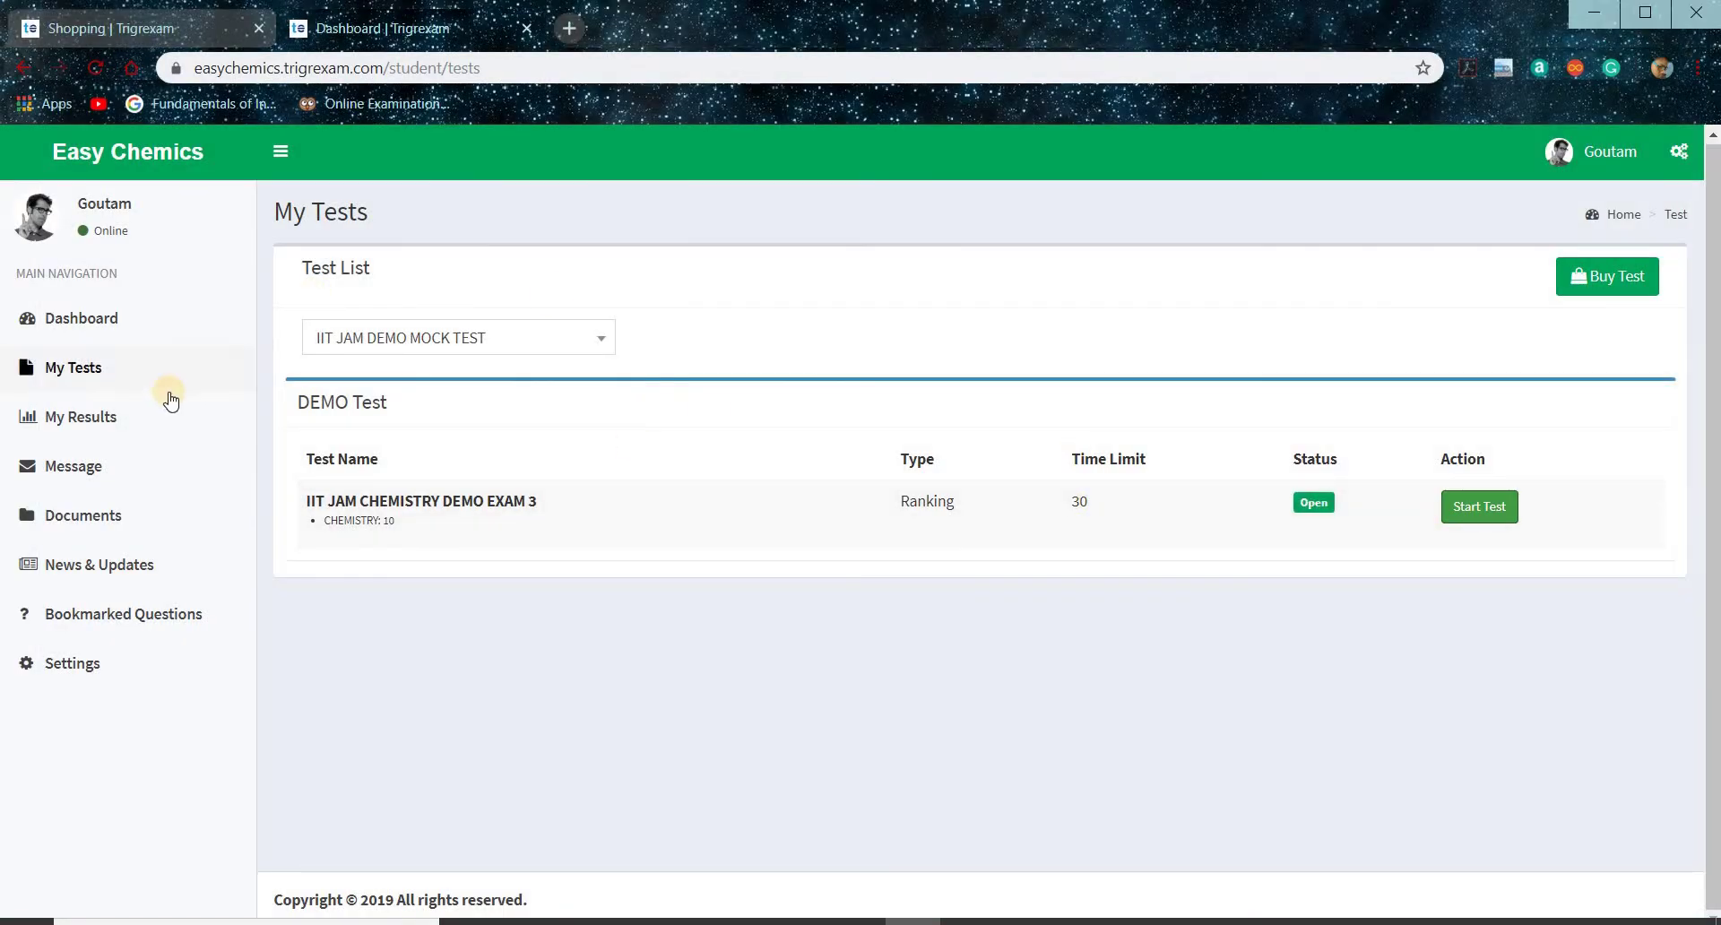
Reload My Tests and pick CRASH MOCK TEST SERIES OF IIT JAM CHEMISTRY from the series list.
click(161, 367)
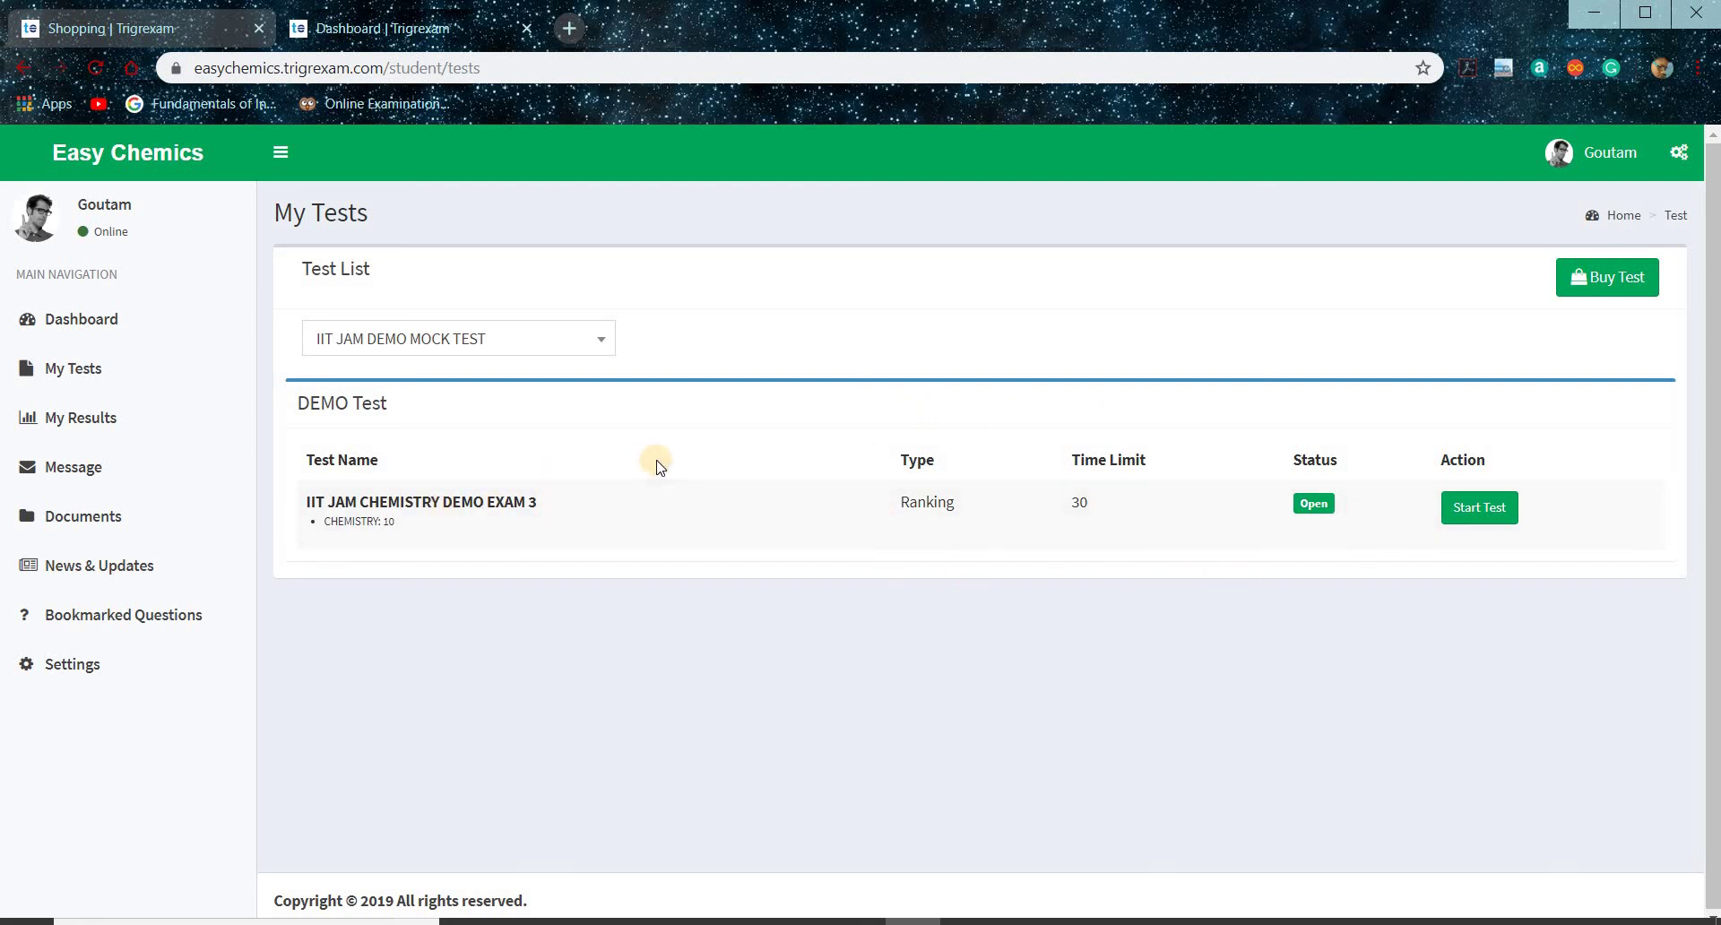
click(589, 341)
click(541, 466)
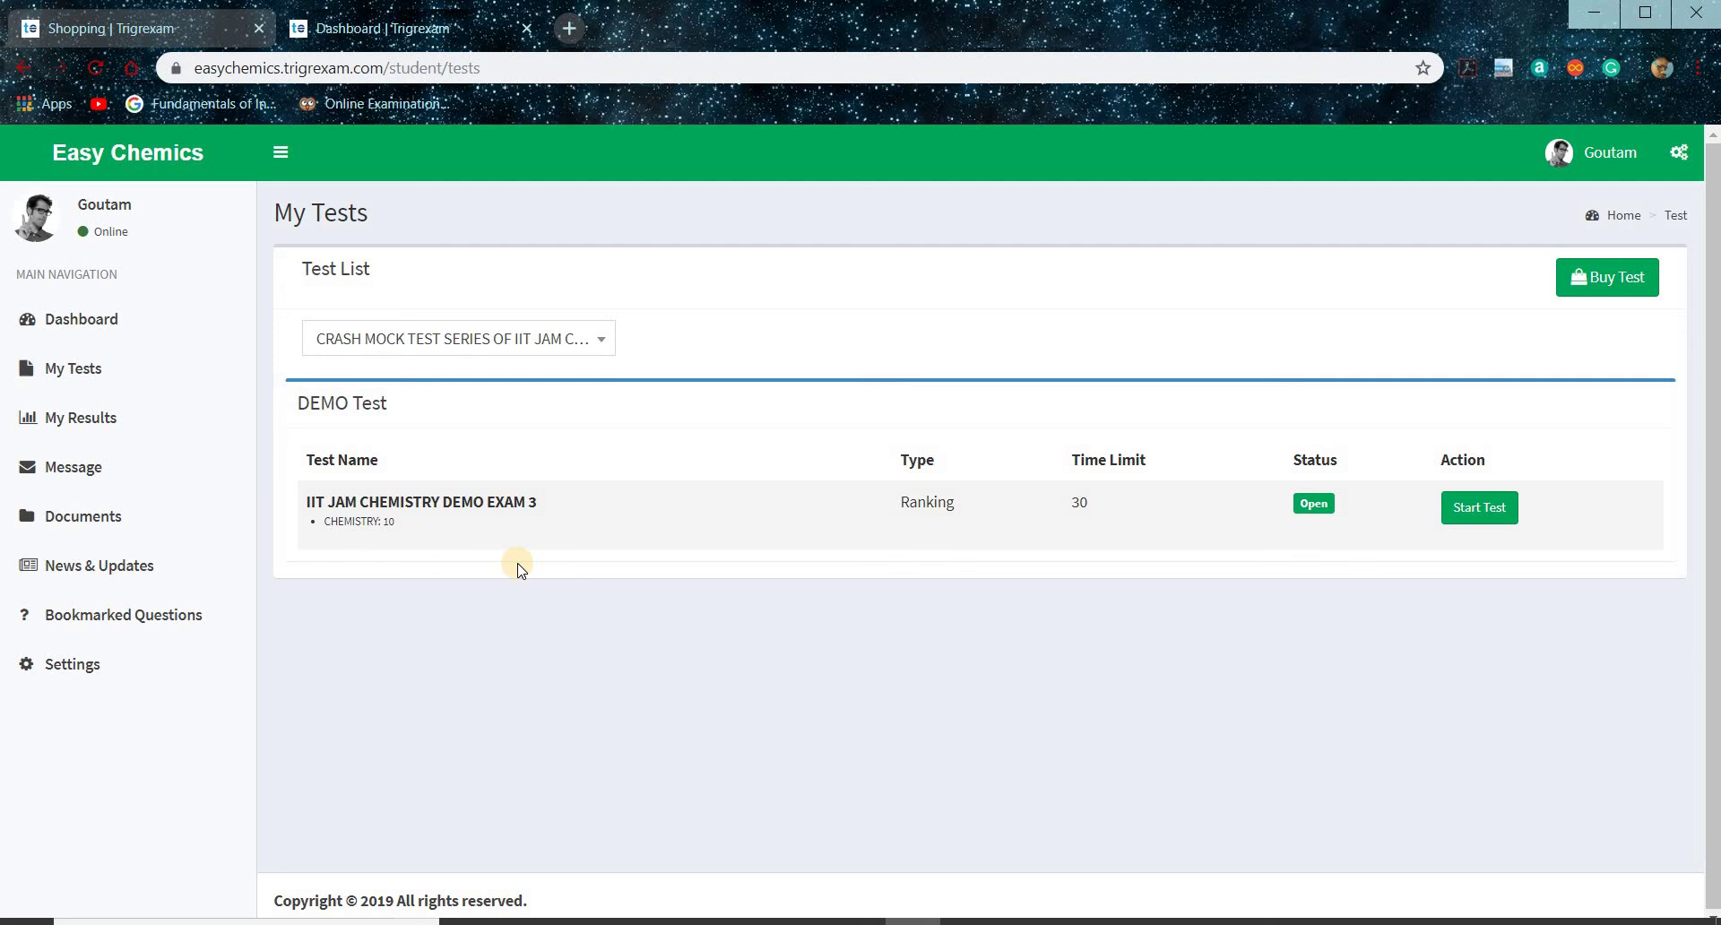